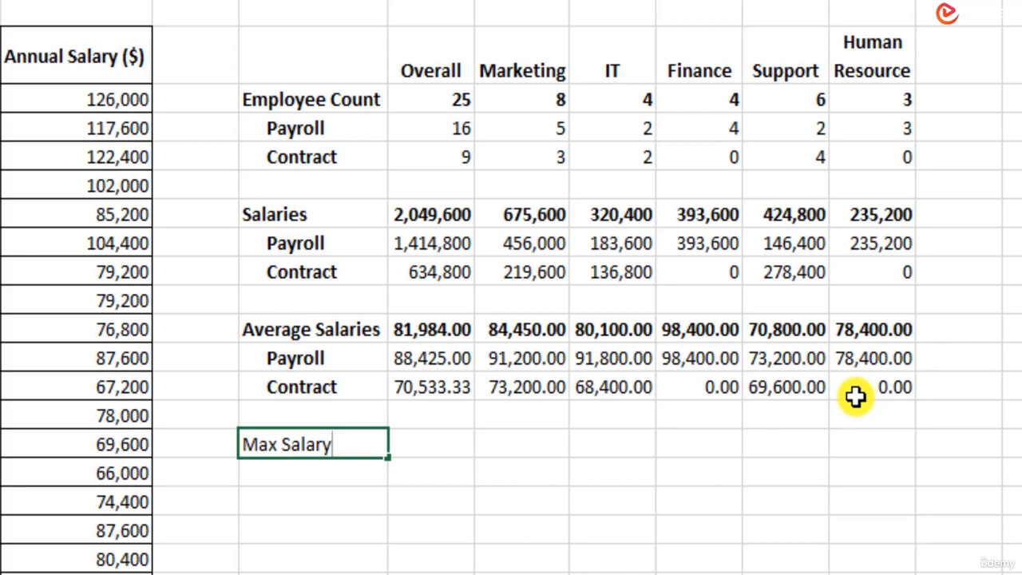
# Confirm the Max Salary label and copy the Payroll and Contract labels from under Average Salaries to the cells below it.
pyautogui.press('Return')
pyautogui.press('Up')
pyautogui.press('Up')
pyautogui.press('Up')
pyautogui.press('Up')
pyautogui.hotkey('shift', 'Down')
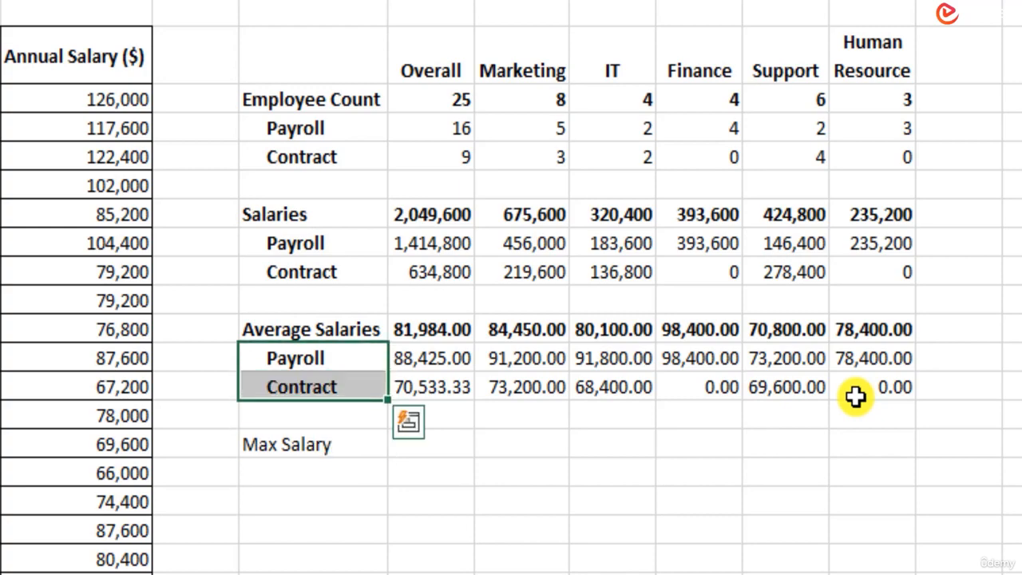
pyautogui.hotkey('ctrl', 'c')
pyautogui.hotkey('ctrl', 'q')
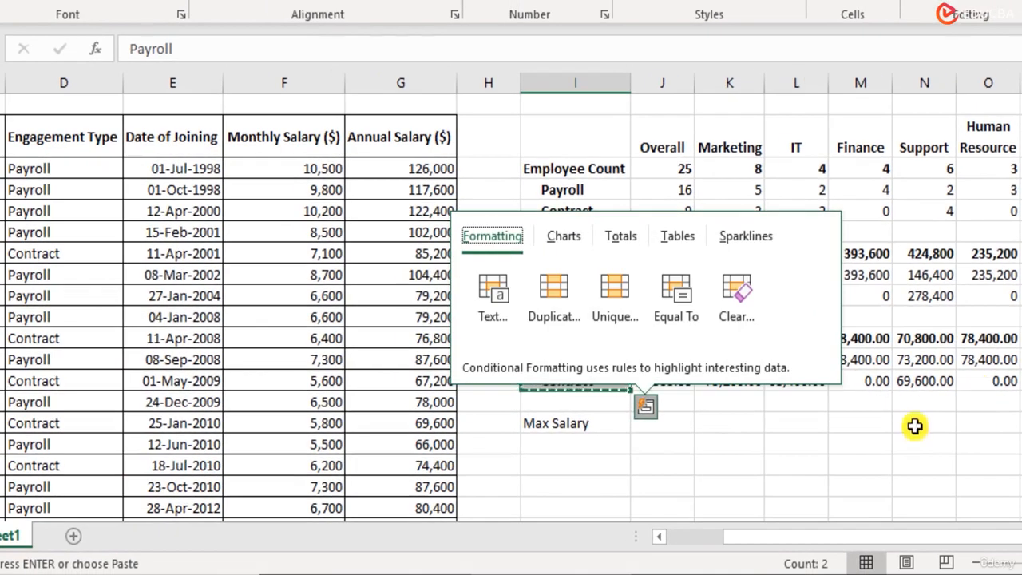
pyautogui.click(570, 440)
pyautogui.hotkey('ctrl', 'v')
# Make the Max Salary label bold and end the copy mode.
pyautogui.click(595, 426)
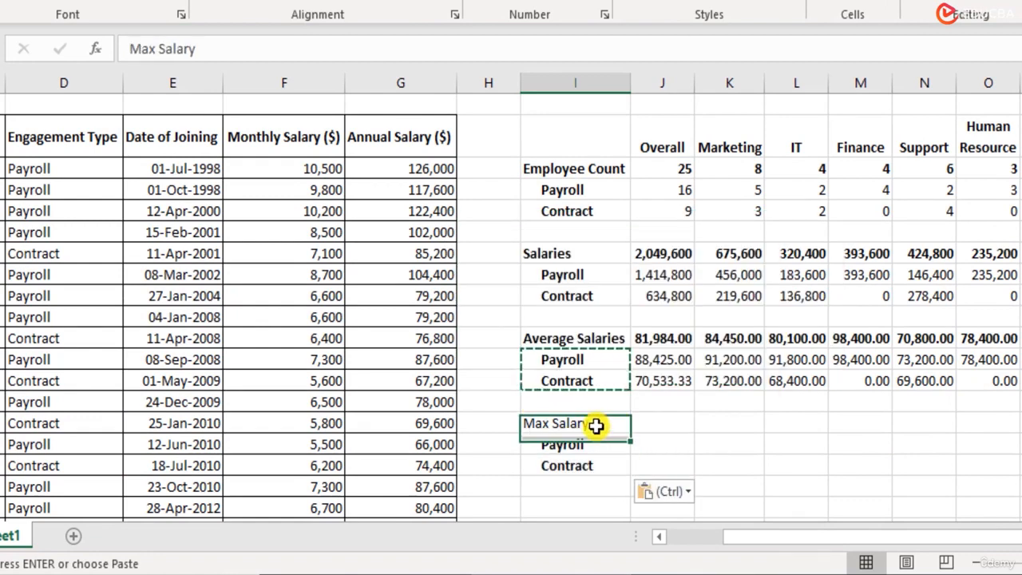
pyautogui.press('Escape')
pyautogui.click(650, 448)
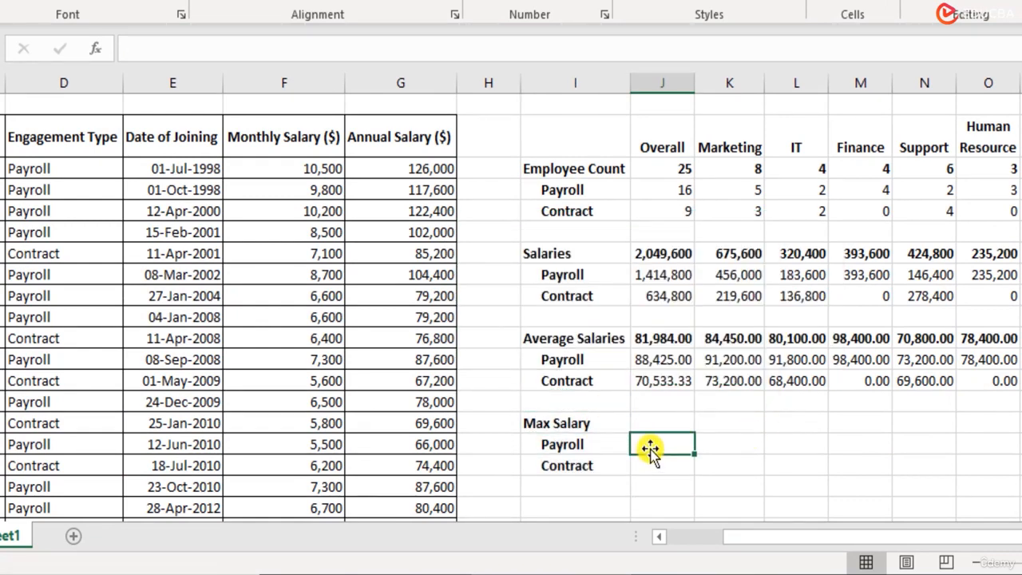
# Enter =MAX(G3:G27) in the Overall cell of the Max Salary row to find the highest annual salary.
pyautogui.click(657, 420)
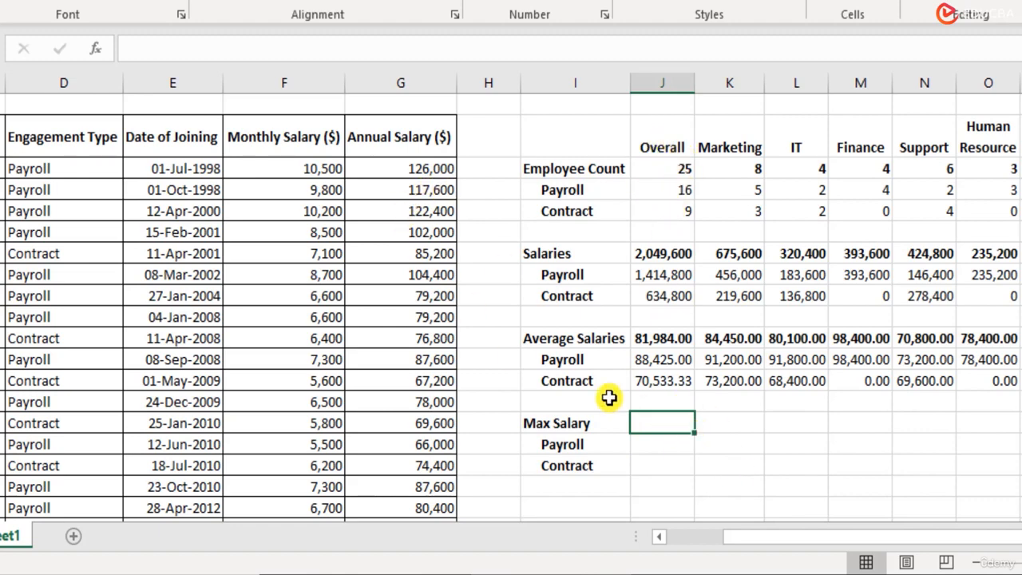
pyautogui.scroll(-3, 445, 387)
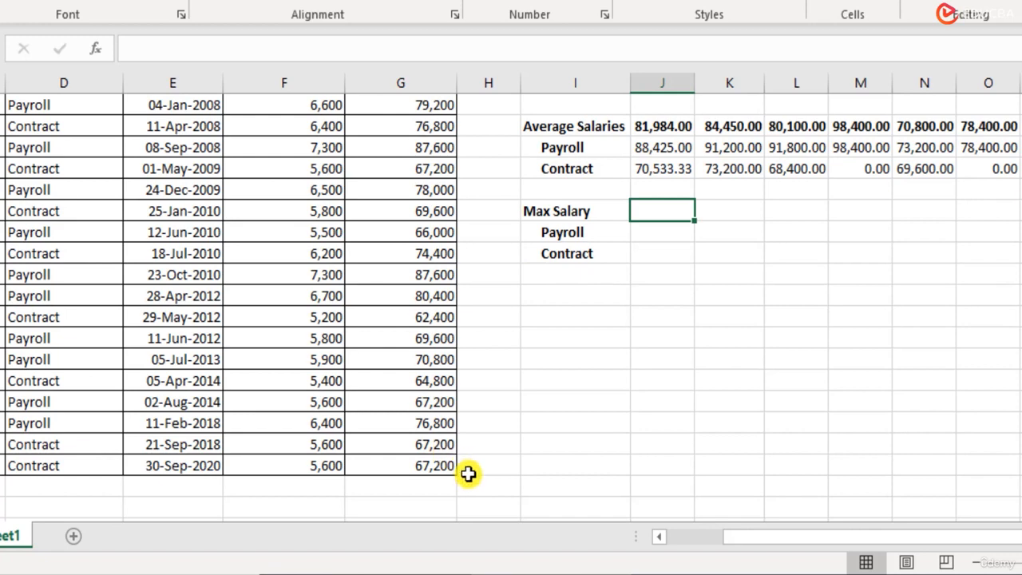
pyautogui.scroll(1, 462, 467)
pyautogui.scroll(3, 468, 474)
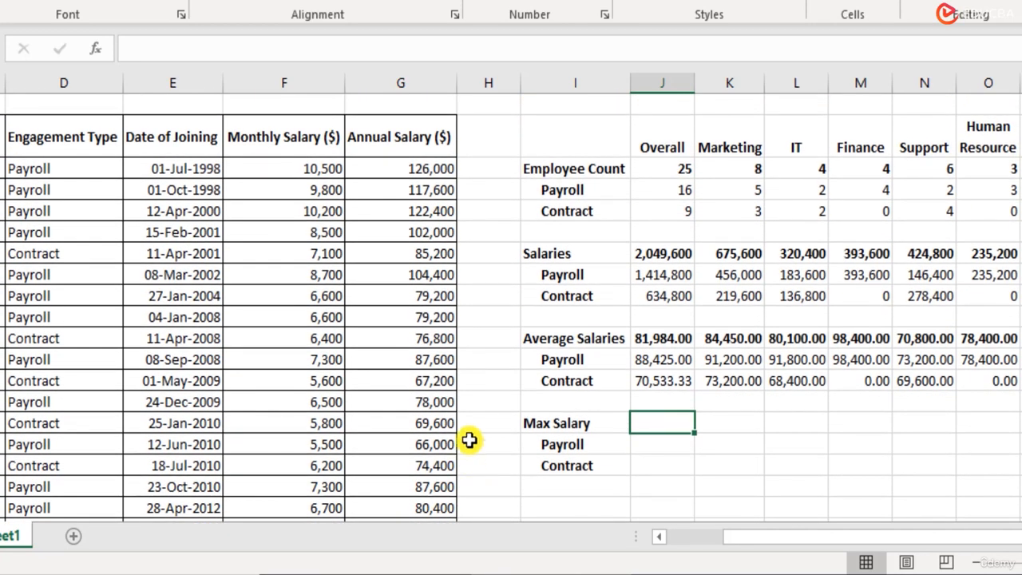
pyautogui.click(421, 172)
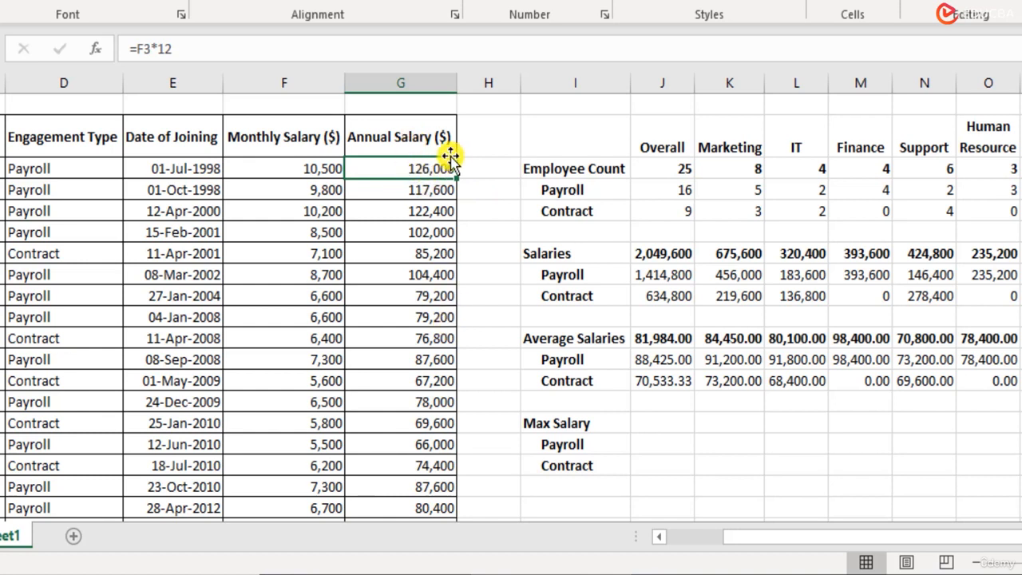
pyautogui.click(672, 422)
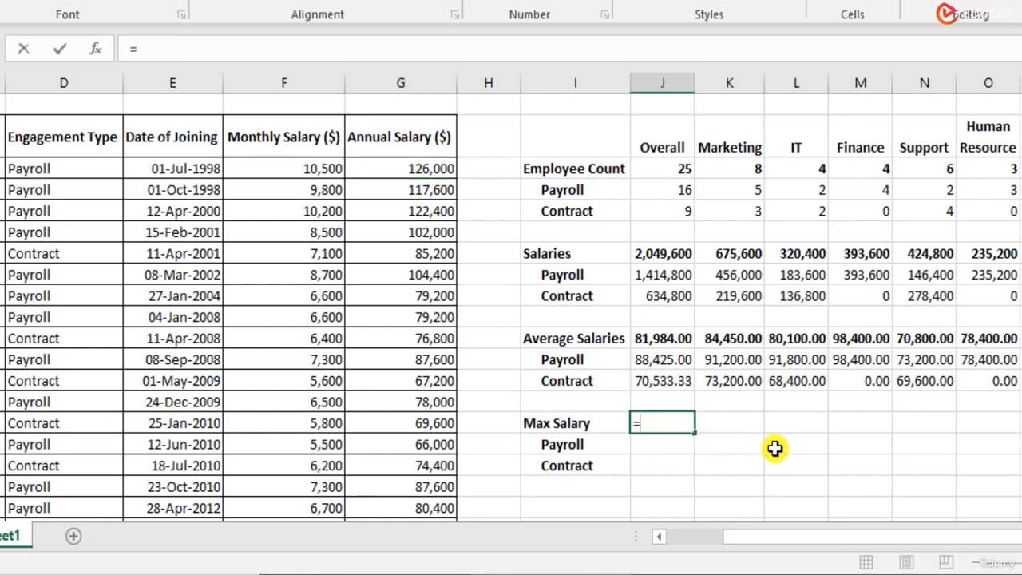
pyautogui.write('=max')
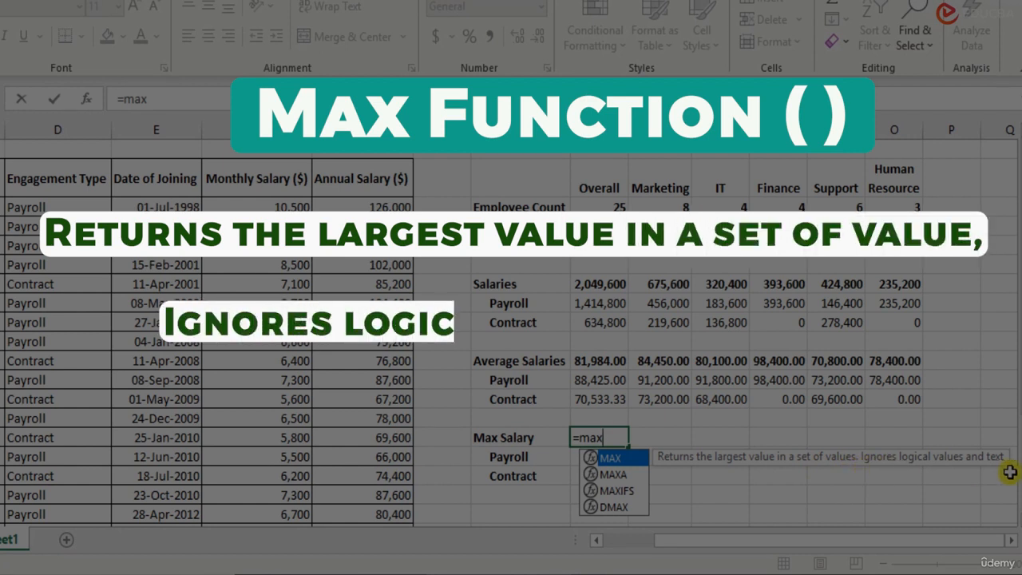
pyautogui.press('Tab')
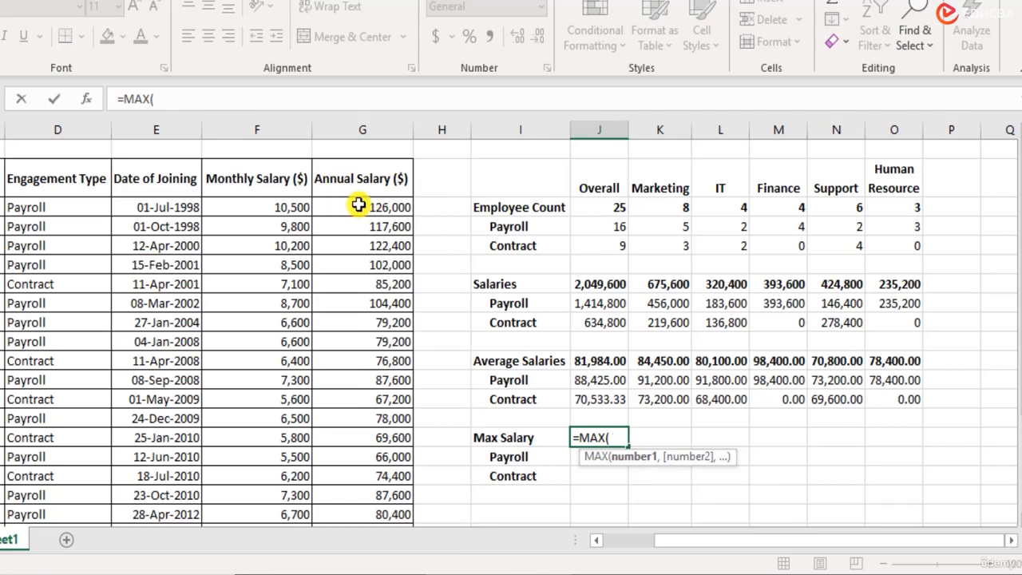
pyautogui.moveTo(359, 204); pyautogui.dragTo(397, 497)
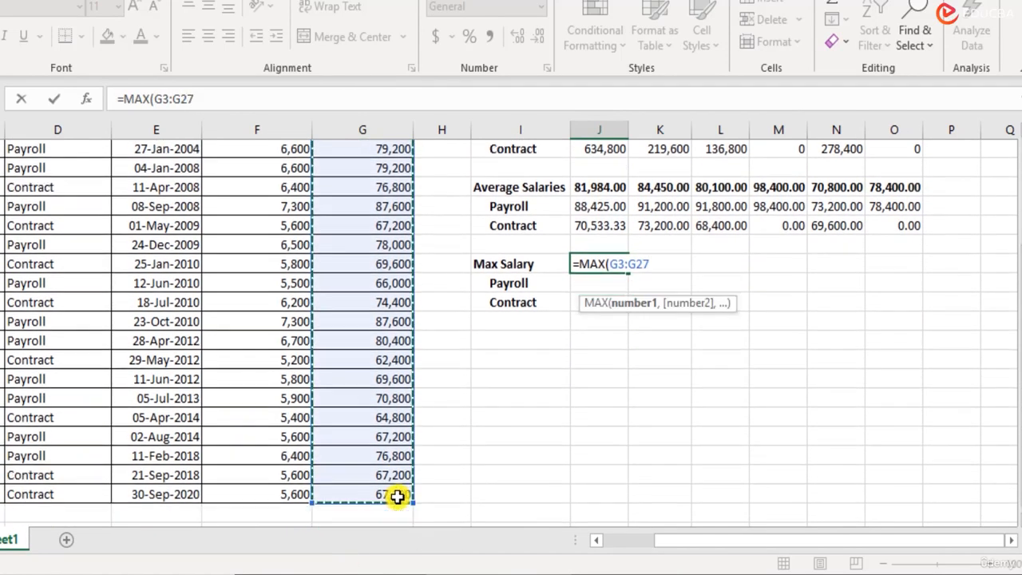
pyautogui.scroll(-2, 397, 496)
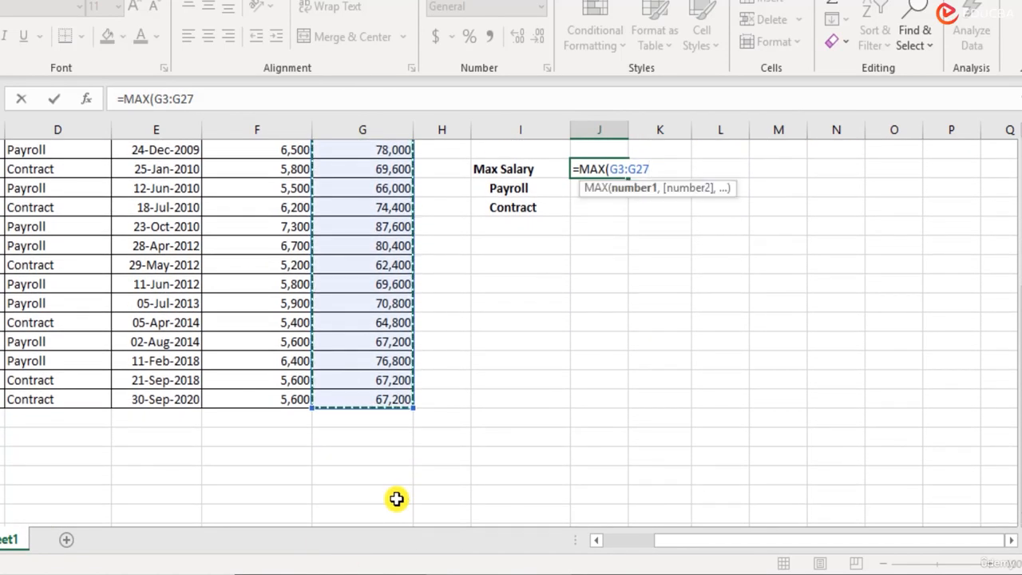
pyautogui.write(')')
pyautogui.press('Return')
pyautogui.scroll(4, 396, 497)
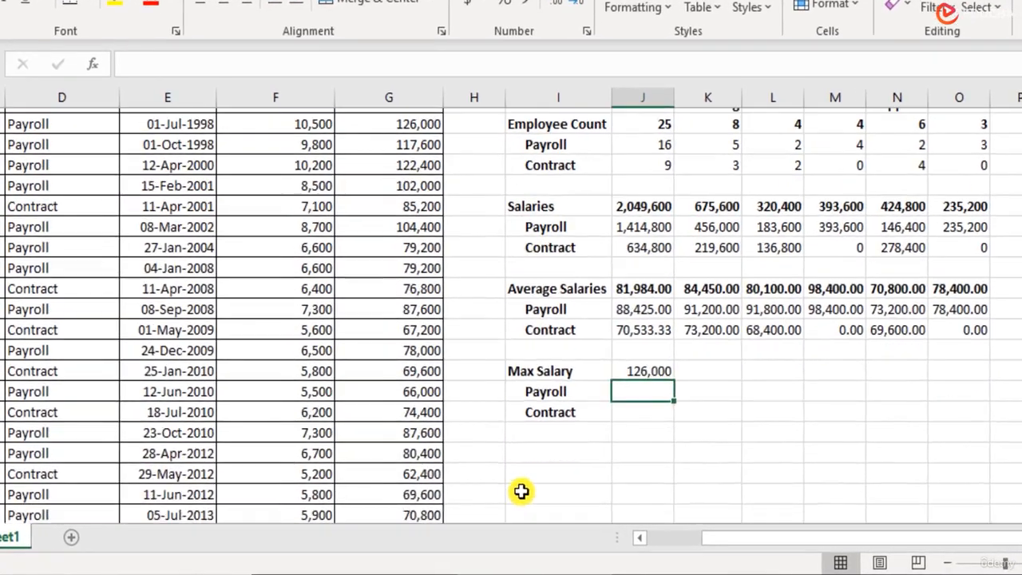
pyautogui.scroll(-1, 522, 491)
pyautogui.click(664, 370)
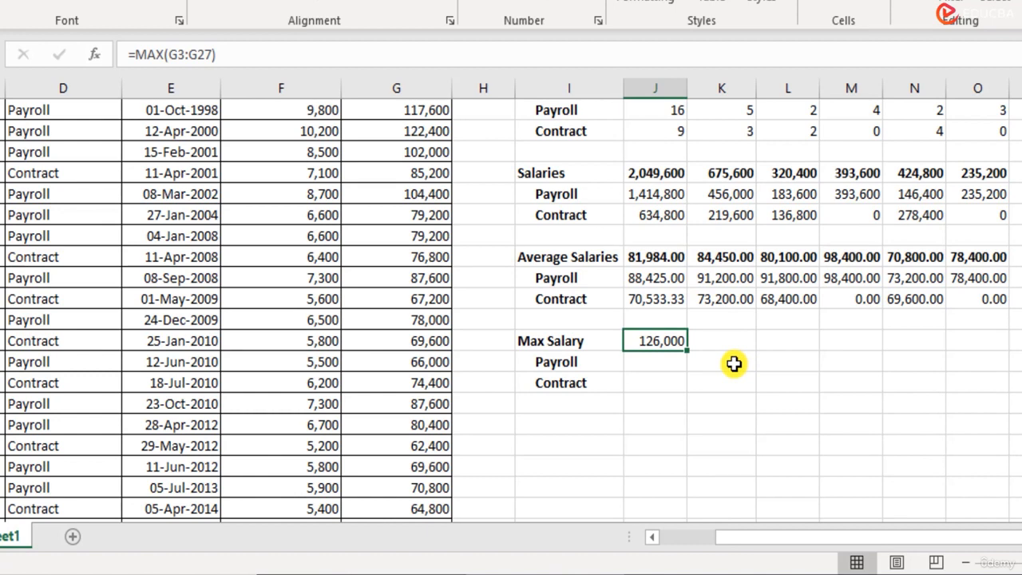
pyautogui.scroll(1, 728, 415)
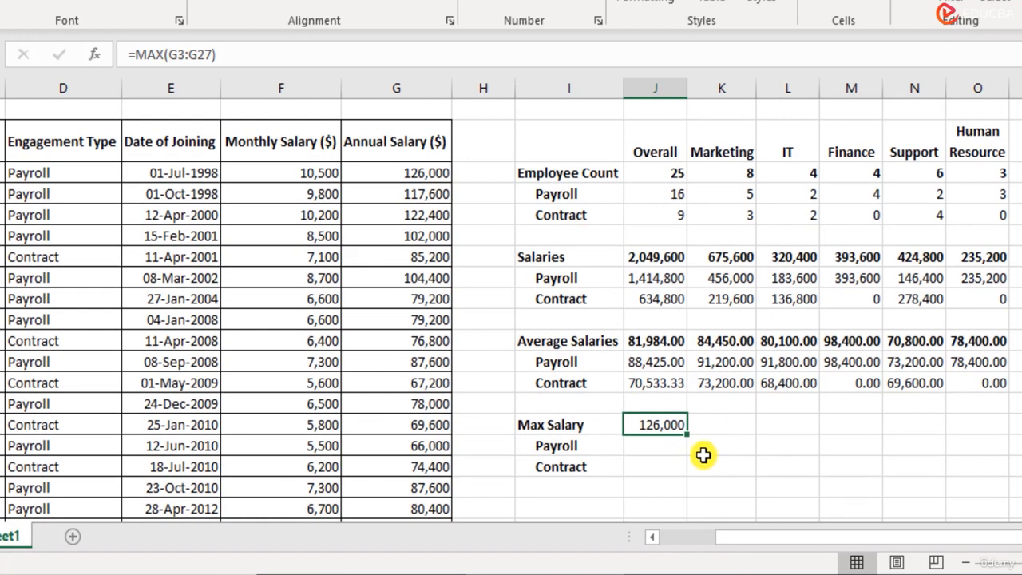
# Start a MAXIFS formula in the Overall cell of Max Salary's Payroll row, with row-locked annual salary range G$3:G$27 as max range.
pyautogui.click(611, 445)
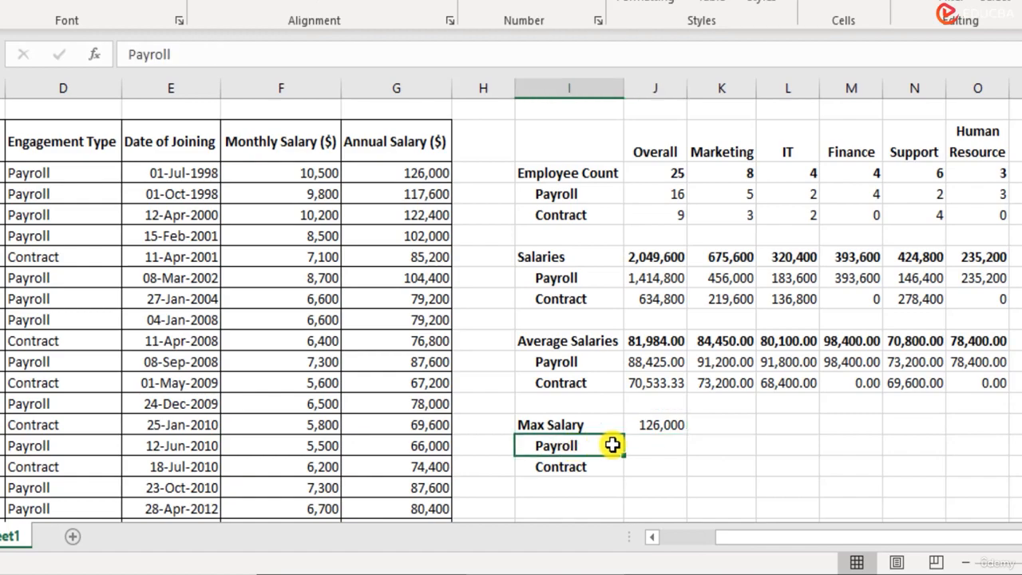
pyautogui.click(649, 444)
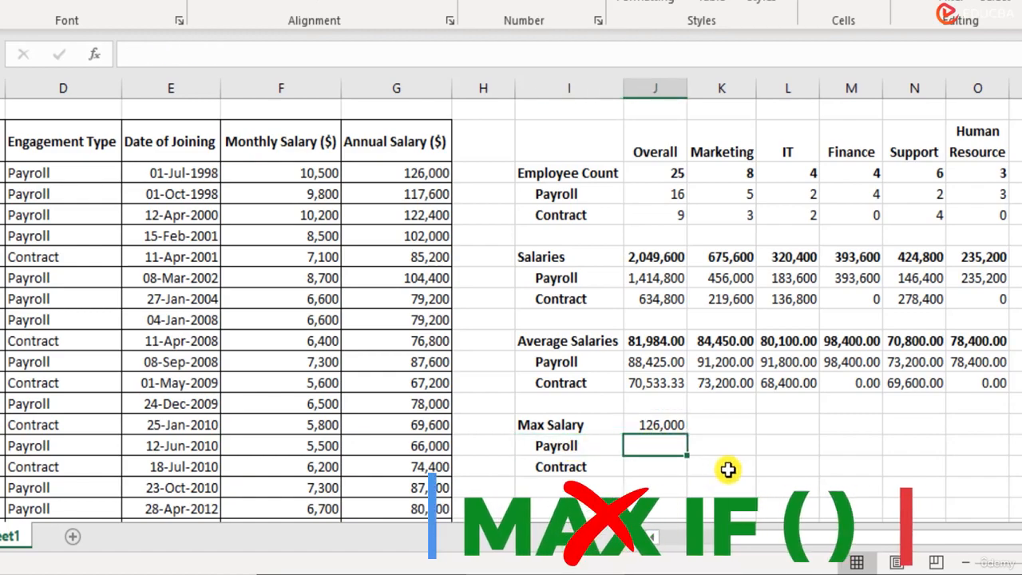
pyautogui.write('=max')
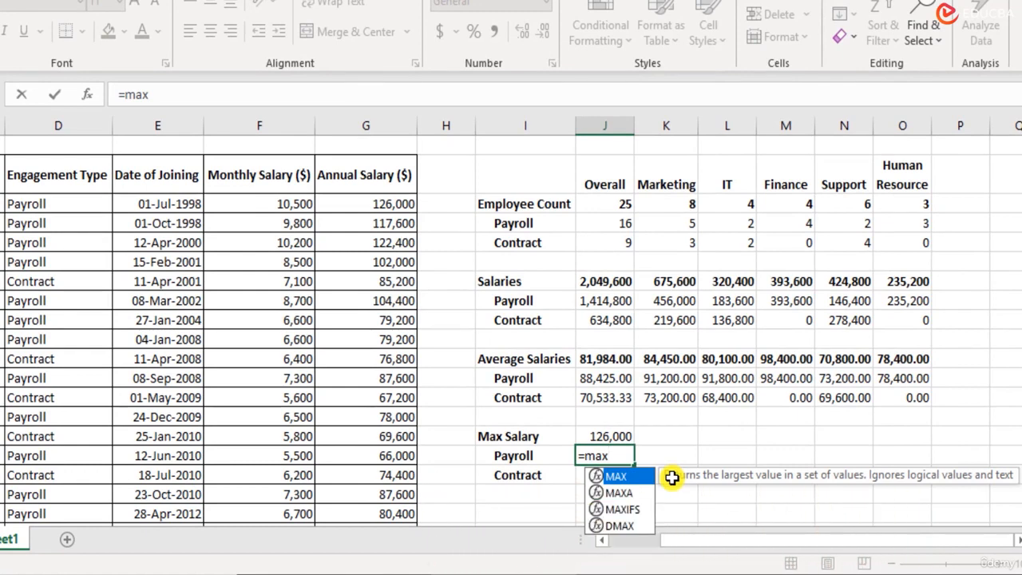
pyautogui.write('if')
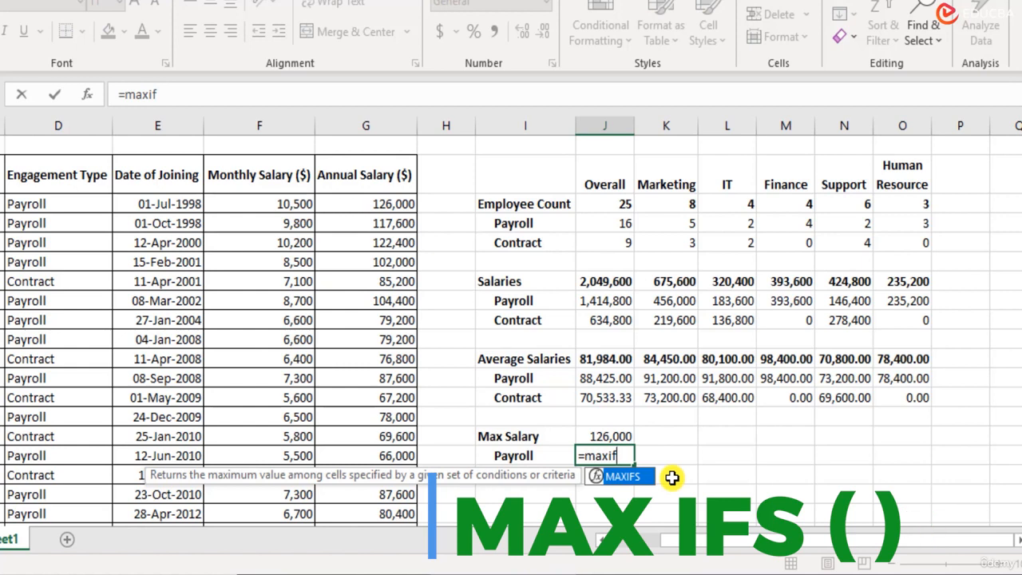
pyautogui.press('Tab')
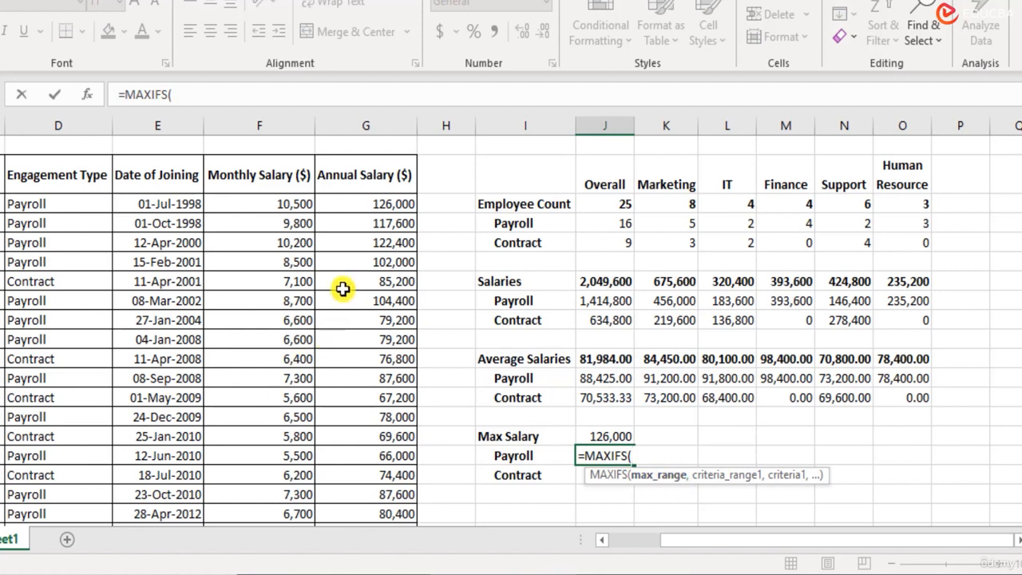
pyautogui.moveTo(361, 203); pyautogui.dragTo(402, 455)
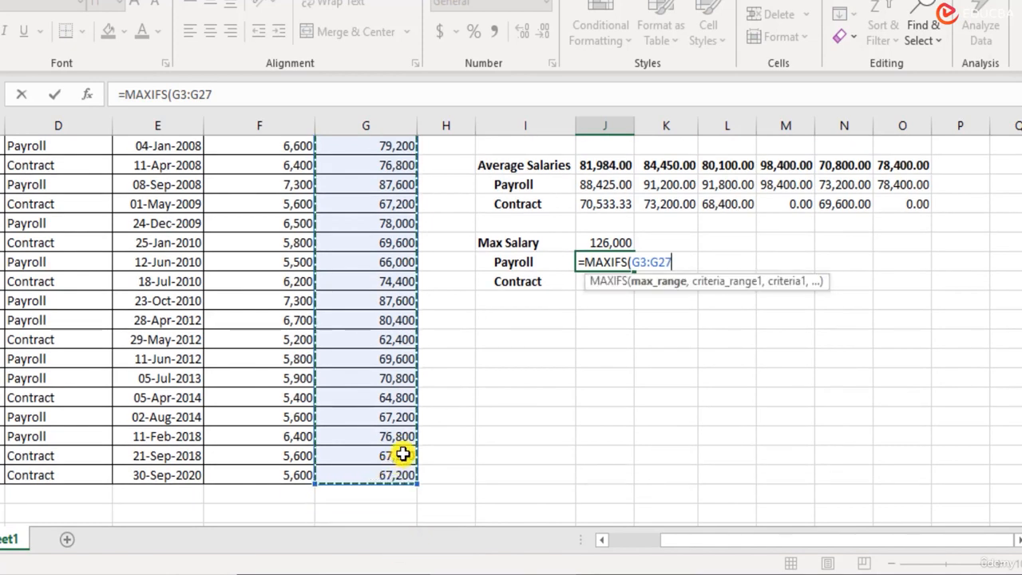
pyautogui.scroll(3, 403, 454)
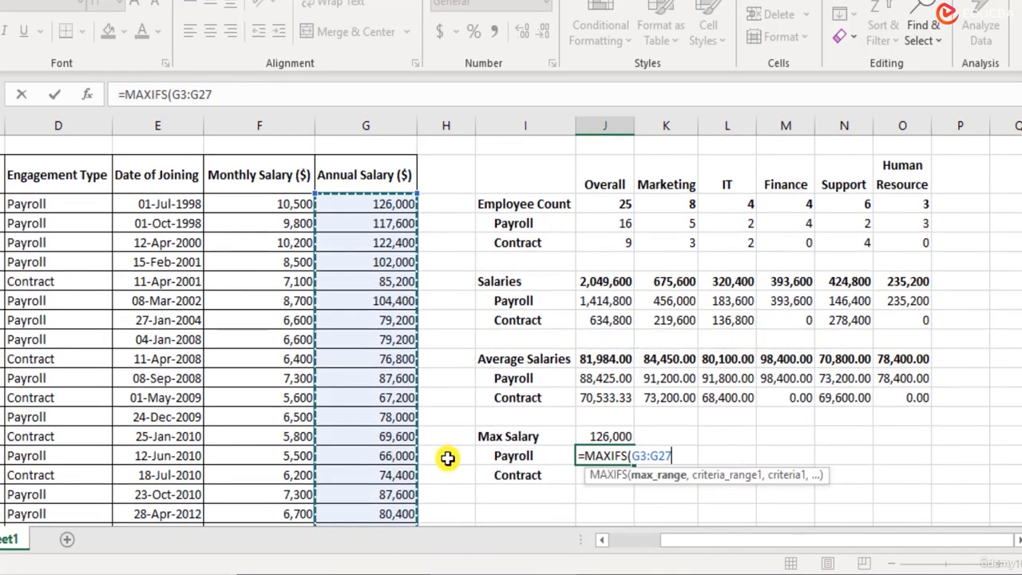
pyautogui.click(641, 456)
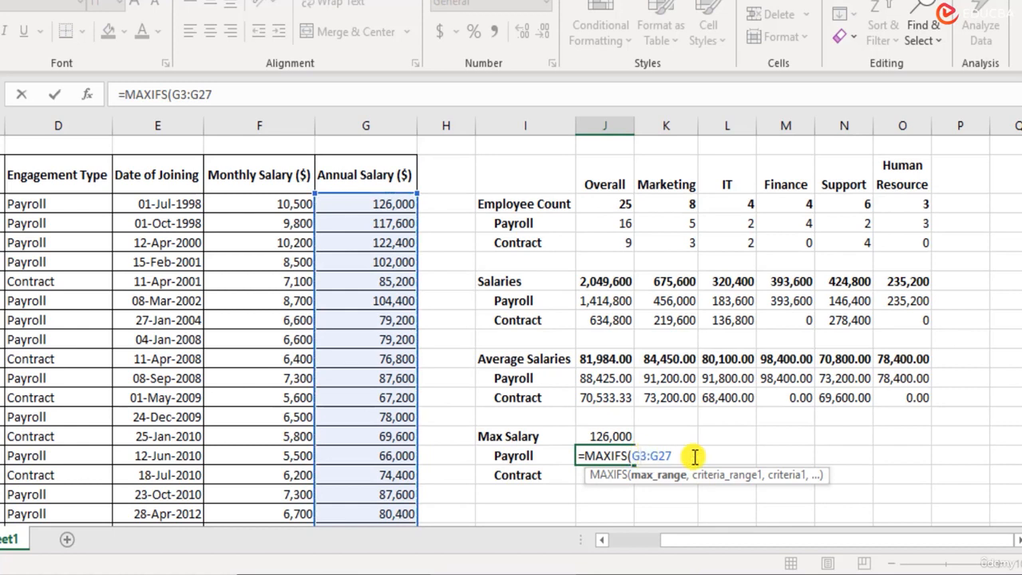
pyautogui.doubleClick(667, 456)
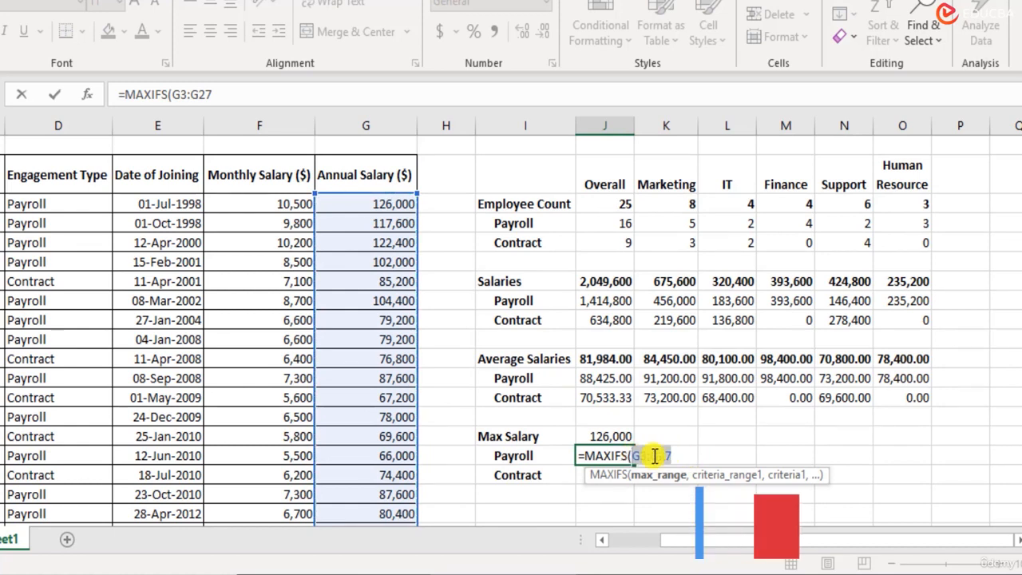
pyautogui.press('F4')
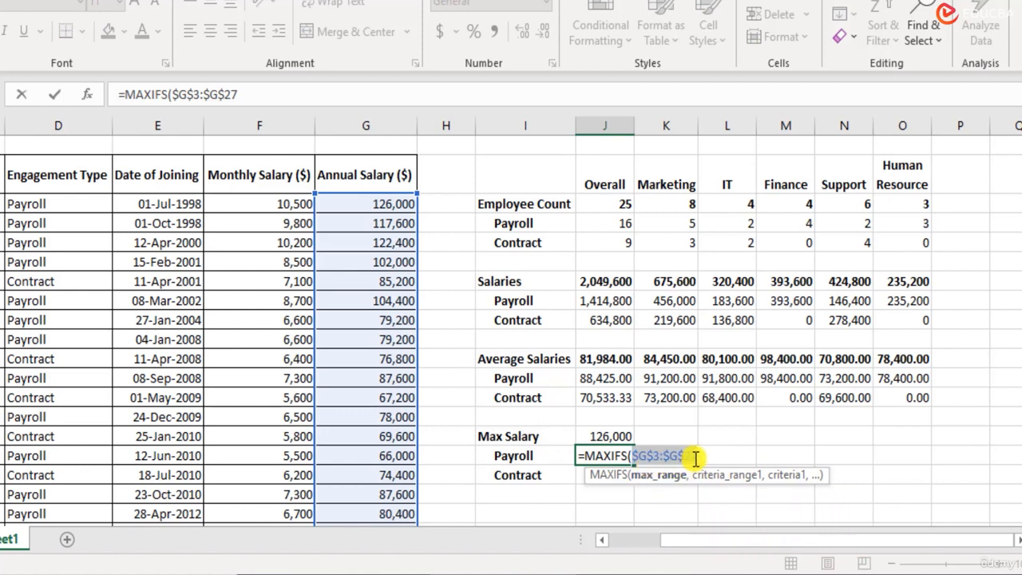
pyautogui.press('F4')
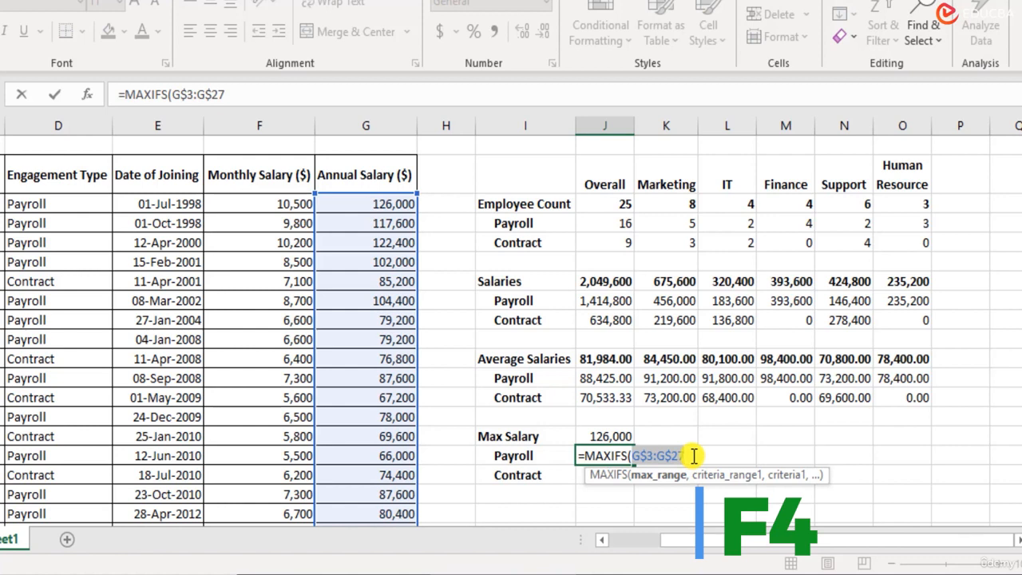
pyautogui.click(724, 454)
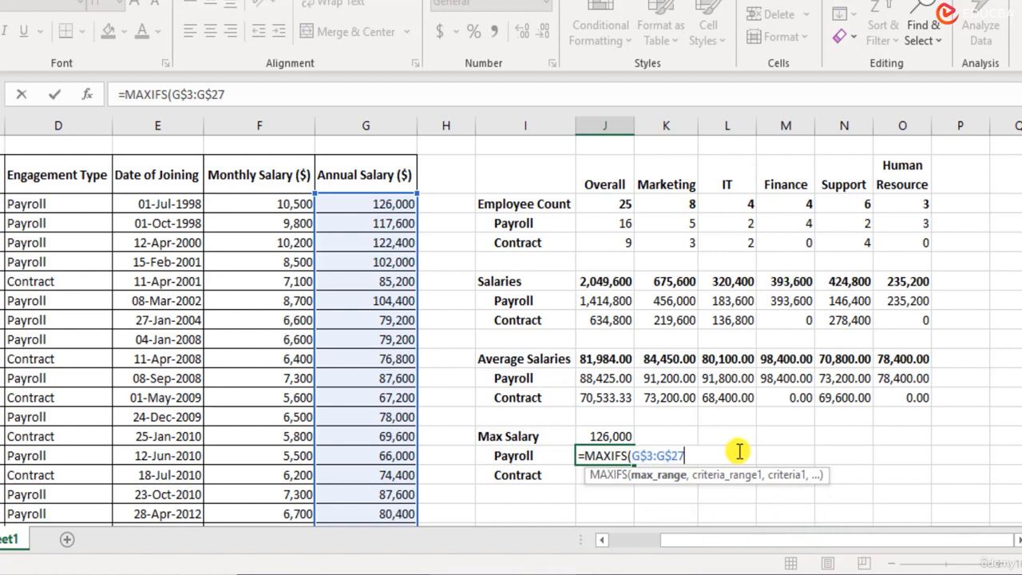
# Add the row-locked engagement type range D$3:D$27 as criteria range of the MAXIFS formula in Max Salary's Payroll row.
pyautogui.write(',')
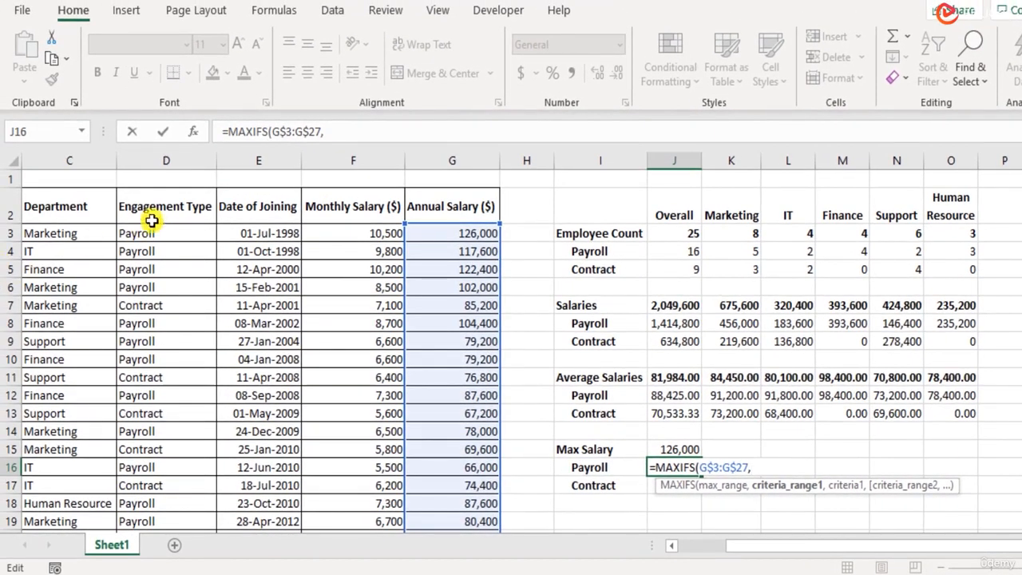
pyautogui.moveTo(182, 231); pyautogui.dragTo(187, 484)
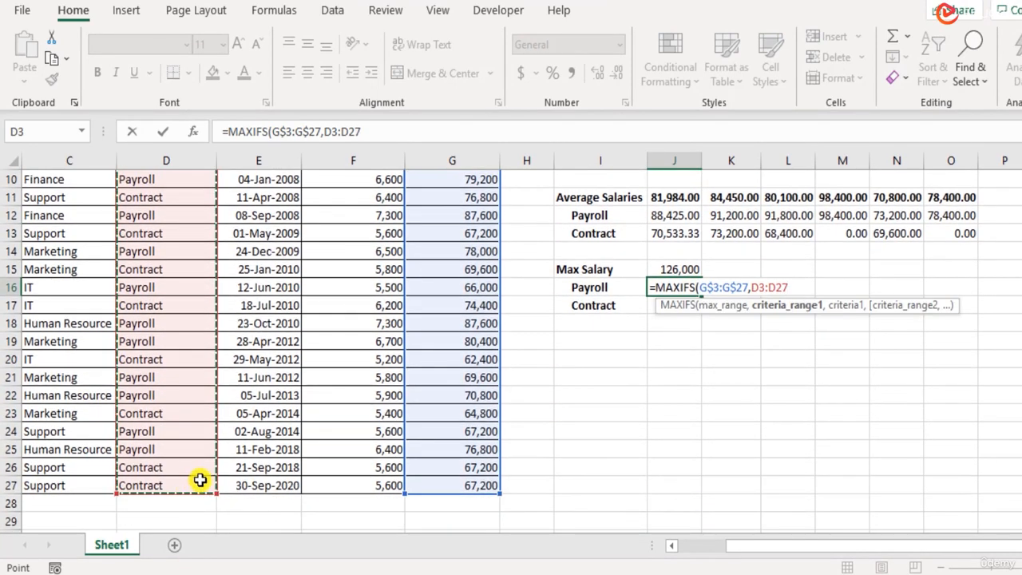
pyautogui.press('F4')
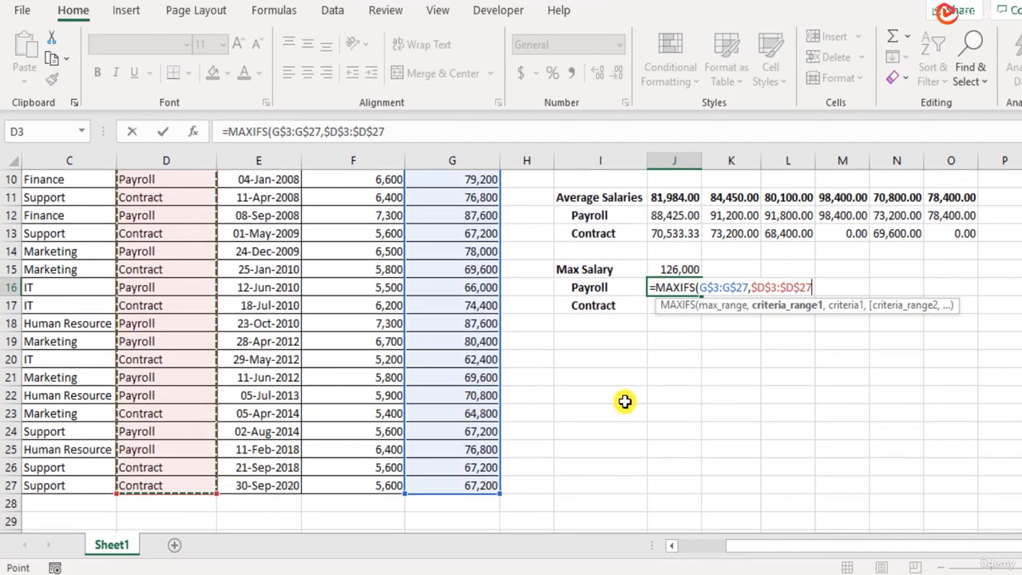
pyautogui.press('F4')
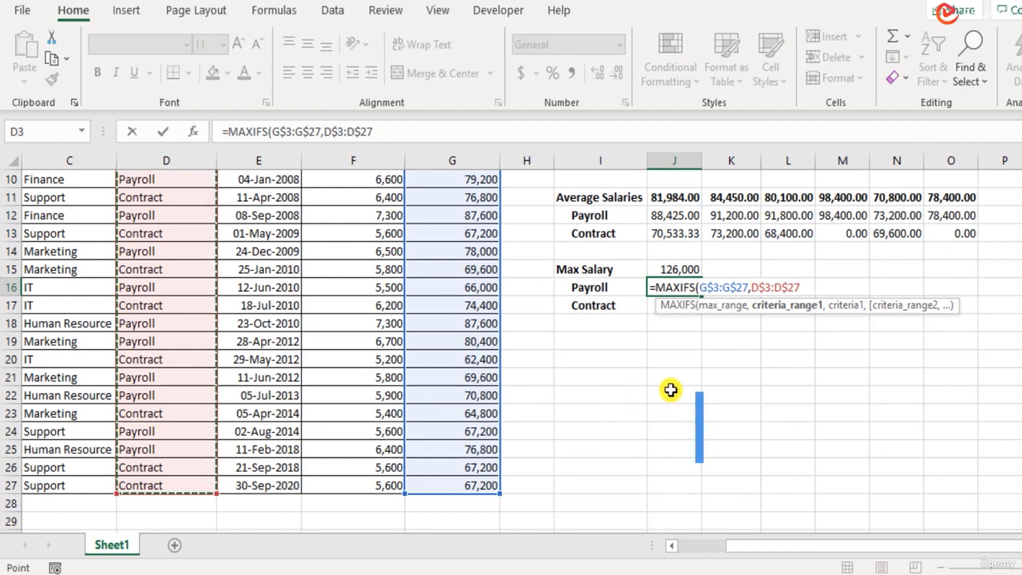
pyautogui.write(',')
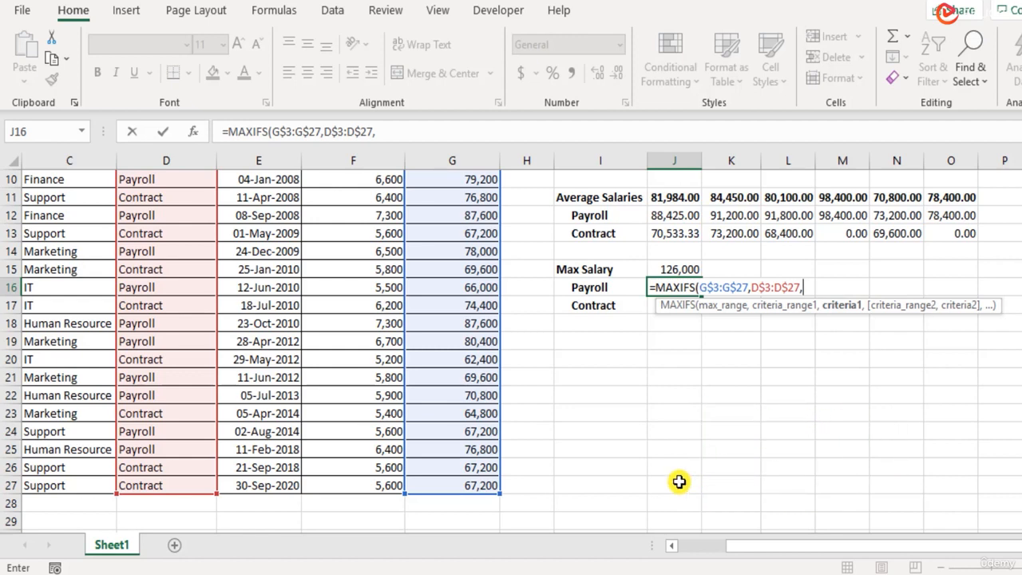
# Use the Payroll label cell I16 as the criterion, then close and confirm the MAXIFS formula.
pyautogui.scroll(2, 679, 481)
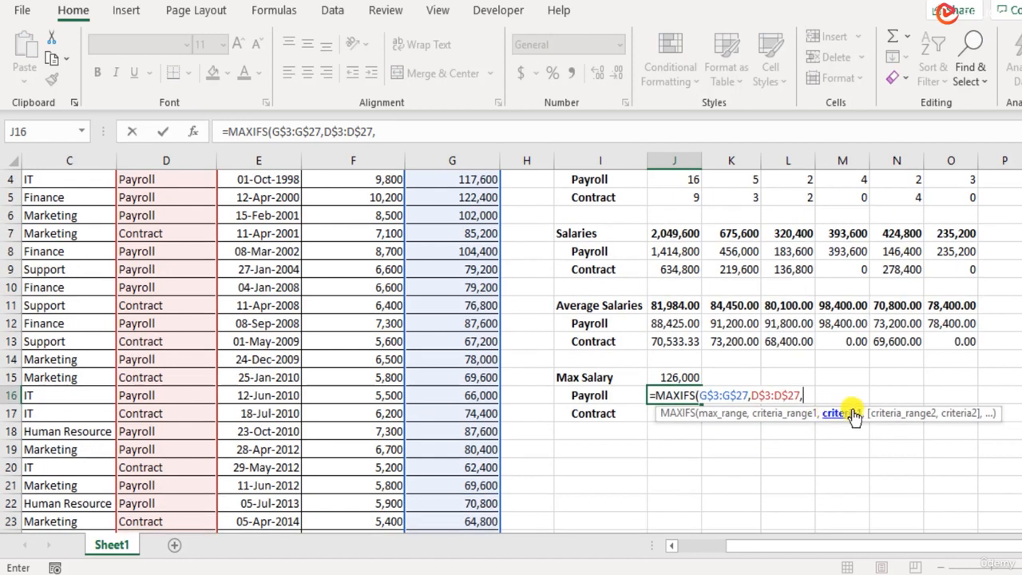
pyautogui.click(615, 395)
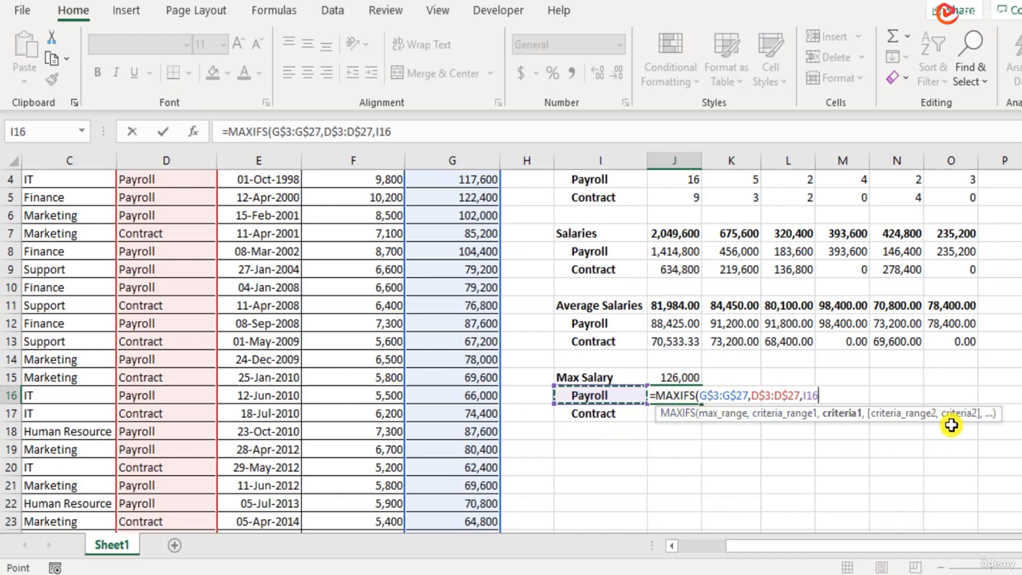
pyautogui.write(')')
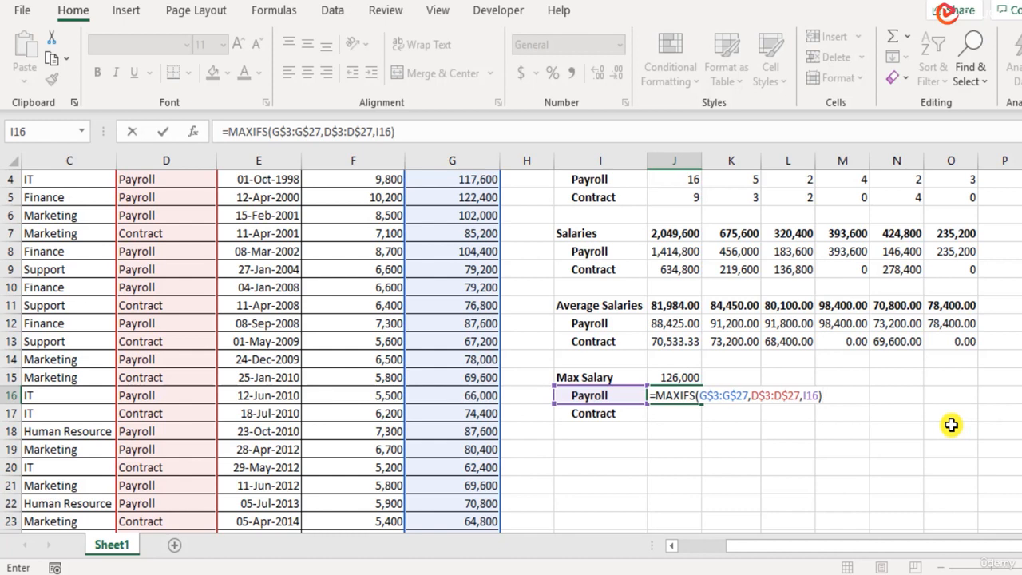
pyautogui.press('Return')
pyautogui.press('Up')
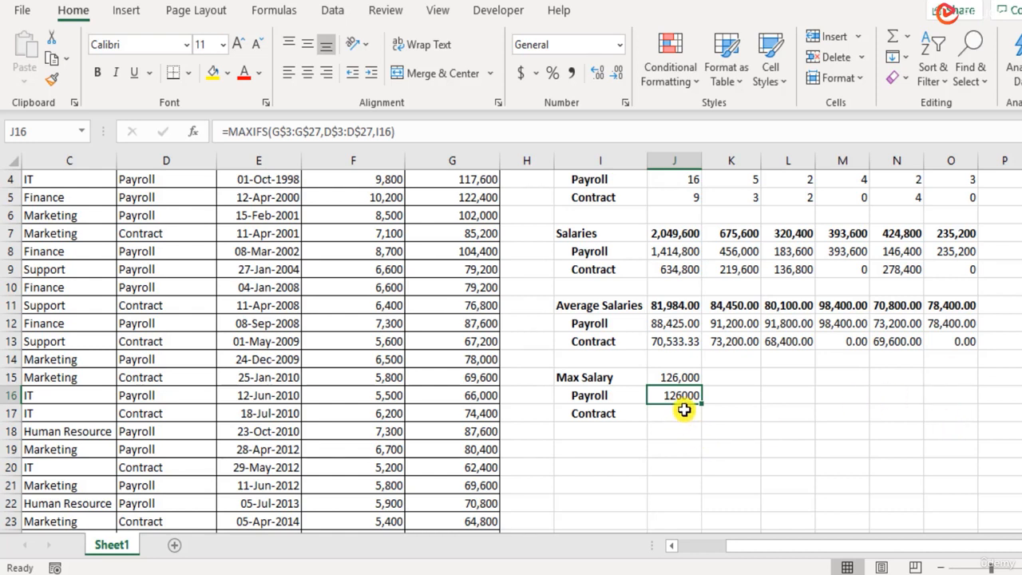
# Compare the Overall and Payroll maximum salaries with the first employee's annual salary and engagement type.
pyautogui.scroll(1, 701, 411)
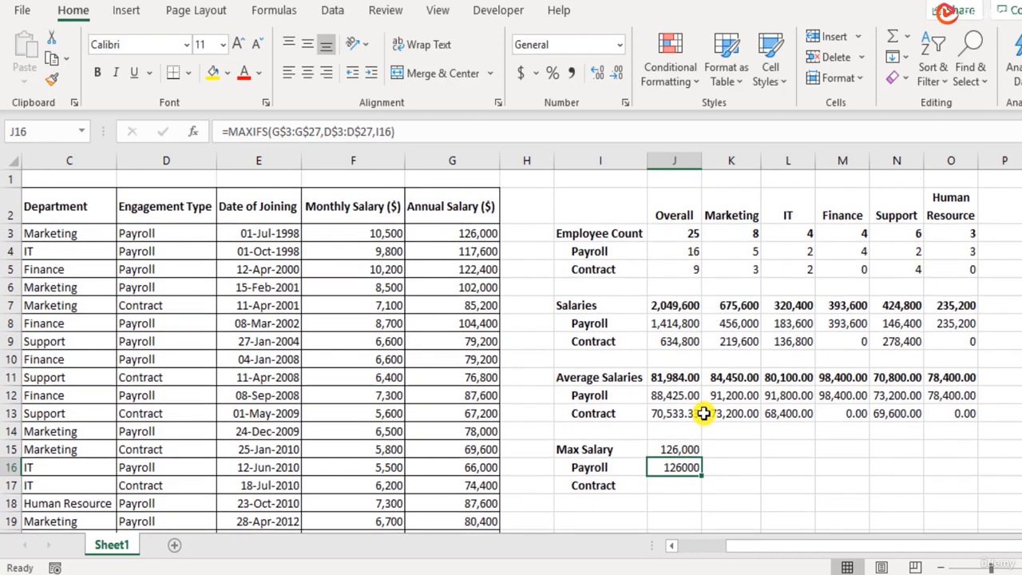
pyautogui.click(676, 450)
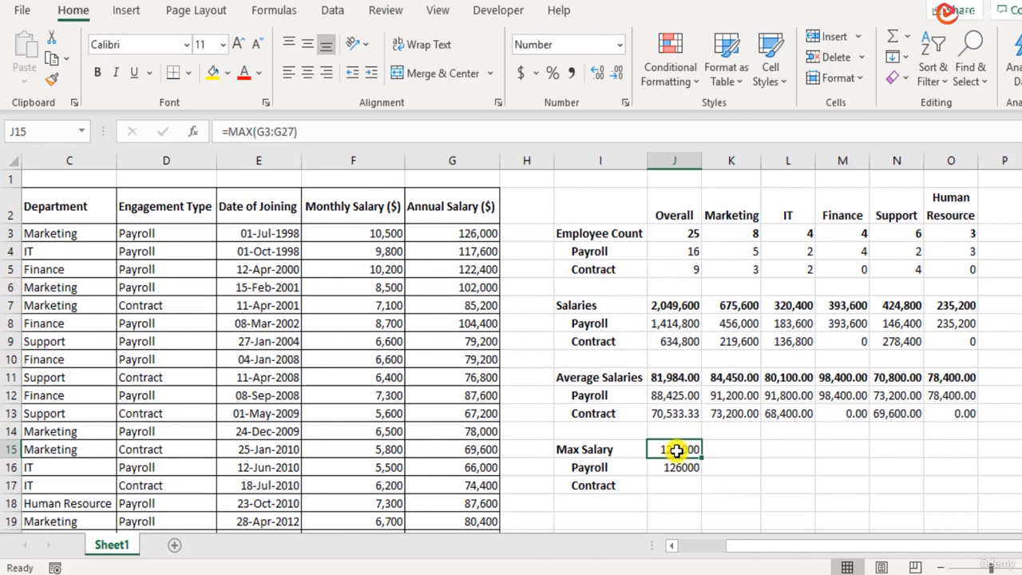
pyautogui.click(470, 233)
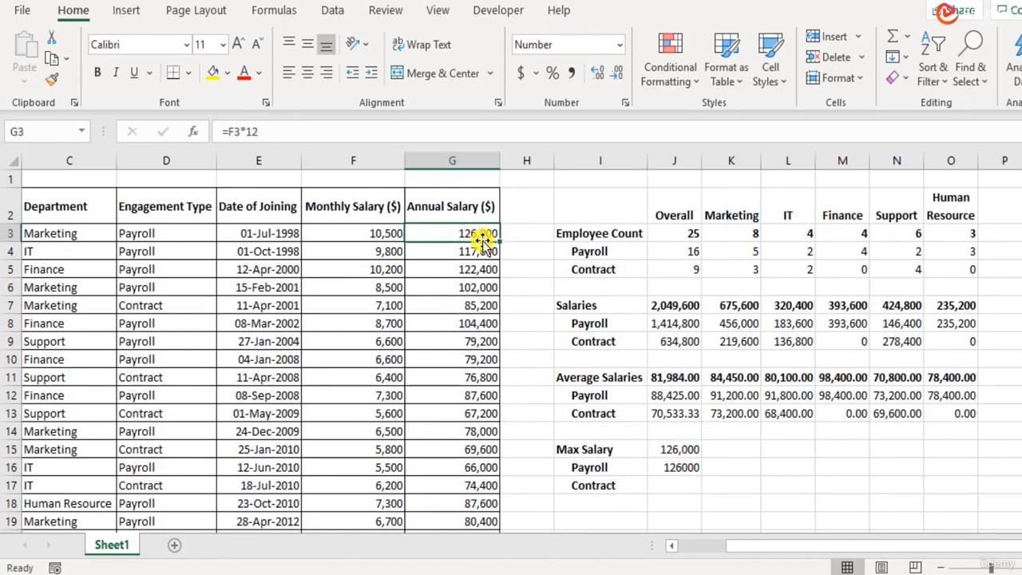
pyautogui.click(168, 230)
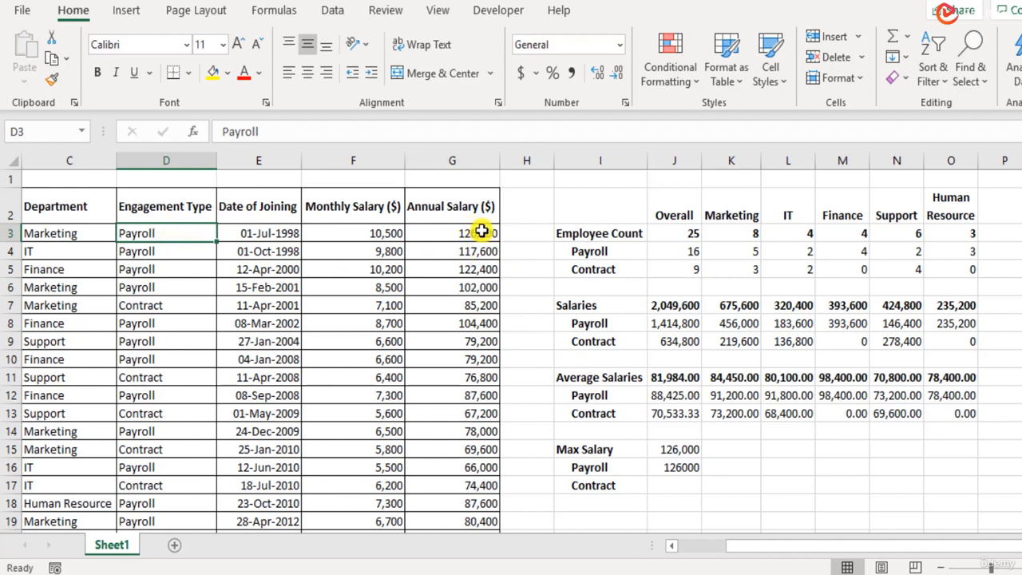
pyautogui.moveTo(690, 468); pyautogui.dragTo(685, 452)
# Copy the Payroll MAXIFS formula into the Overall cell of Max Salary's Contract row and check its references.
pyautogui.click(677, 485)
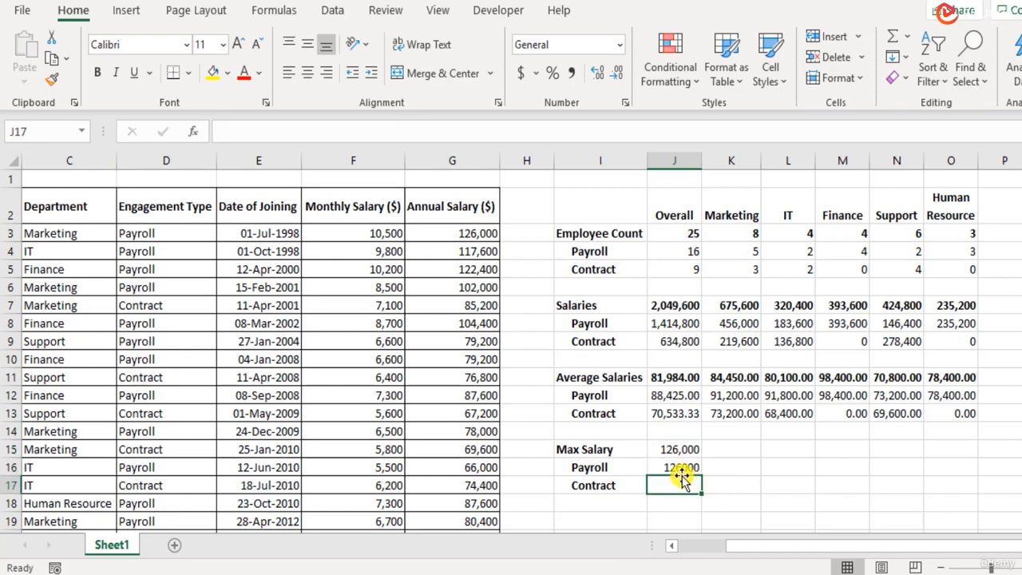
pyautogui.click(683, 469)
pyautogui.hotkey('ctrl', 'c')
pyautogui.click(684, 480)
pyautogui.hotkey('ctrl', 'v')
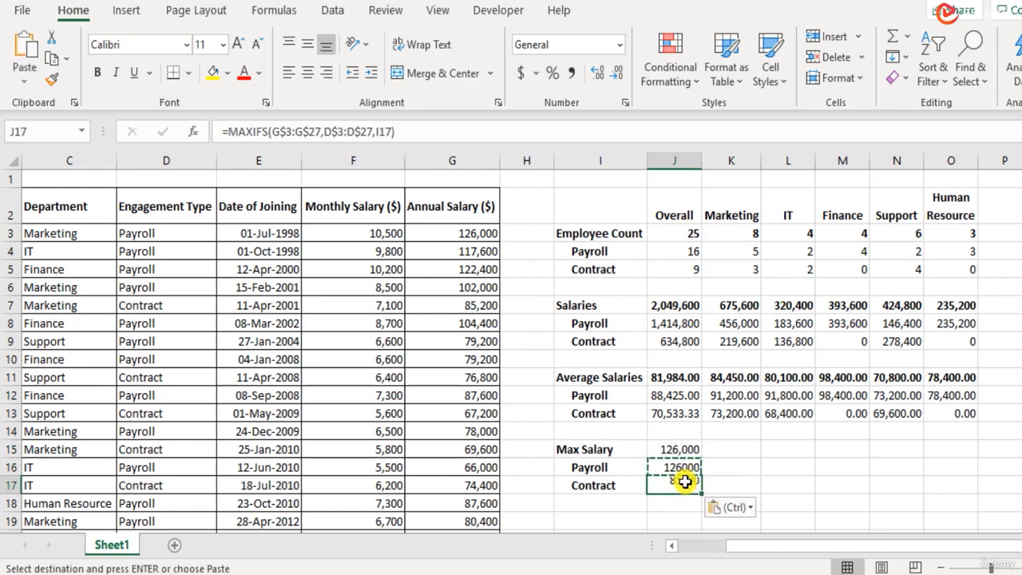
pyautogui.doubleClick(688, 485)
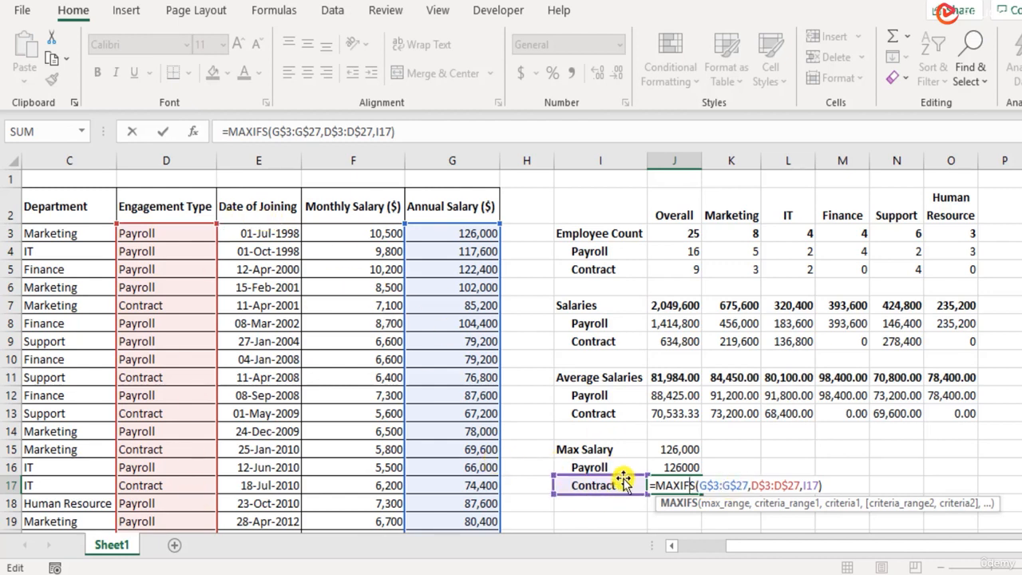
pyautogui.hotkey('ctrl', 'Return')
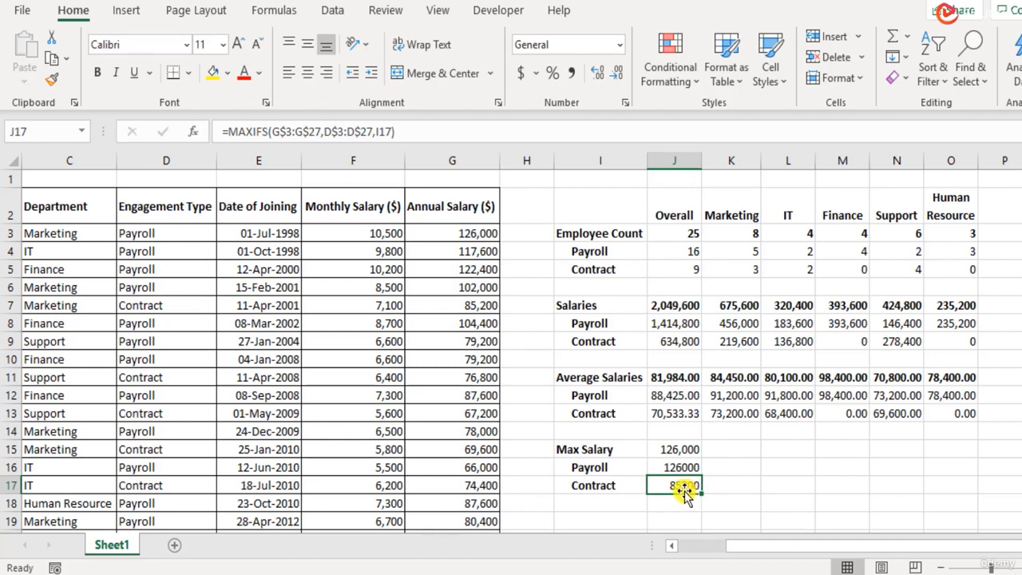
# Check the annual salary of each Contract employee in the data table against the Contract maximum.
pyautogui.click(444, 311)
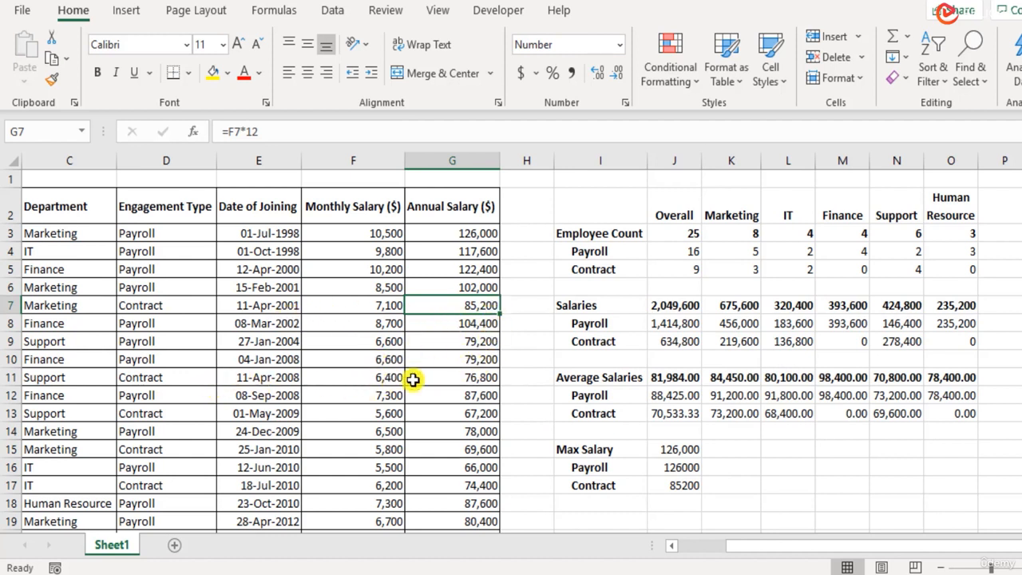
pyautogui.moveTo(187, 381); pyautogui.dragTo(467, 383)
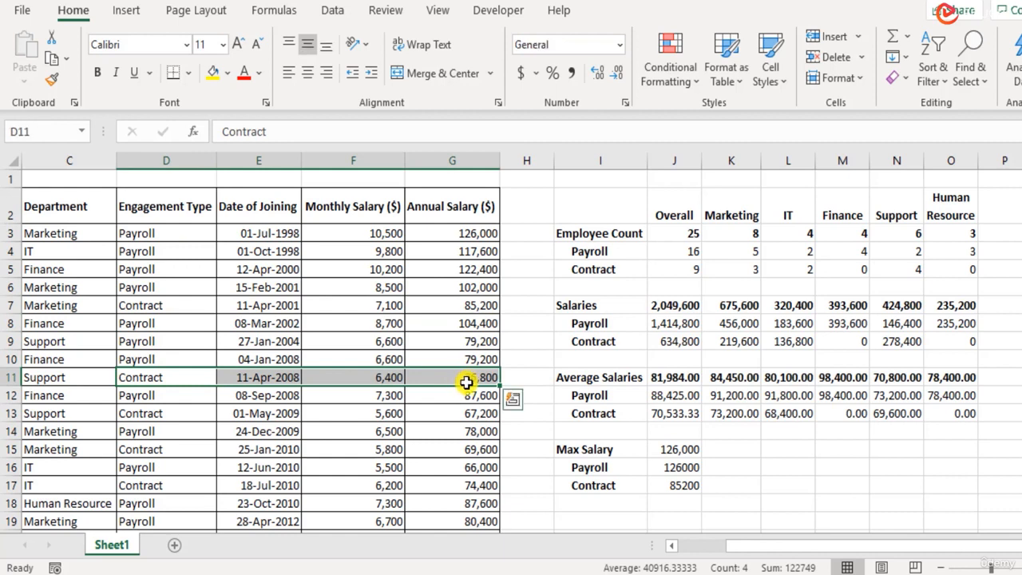
pyautogui.click(460, 413)
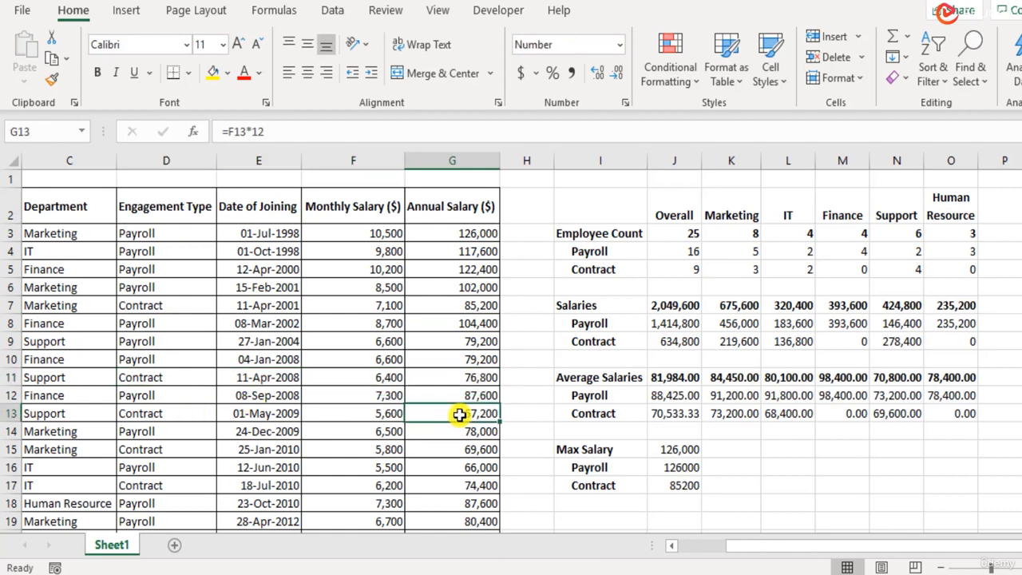
pyautogui.click(467, 431)
pyautogui.click(468, 450)
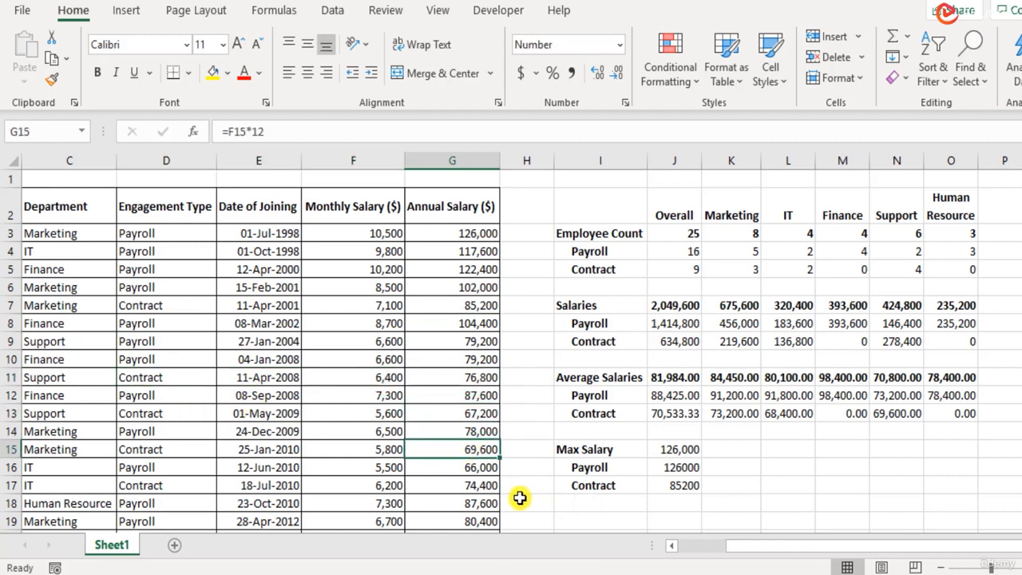
pyautogui.click(462, 484)
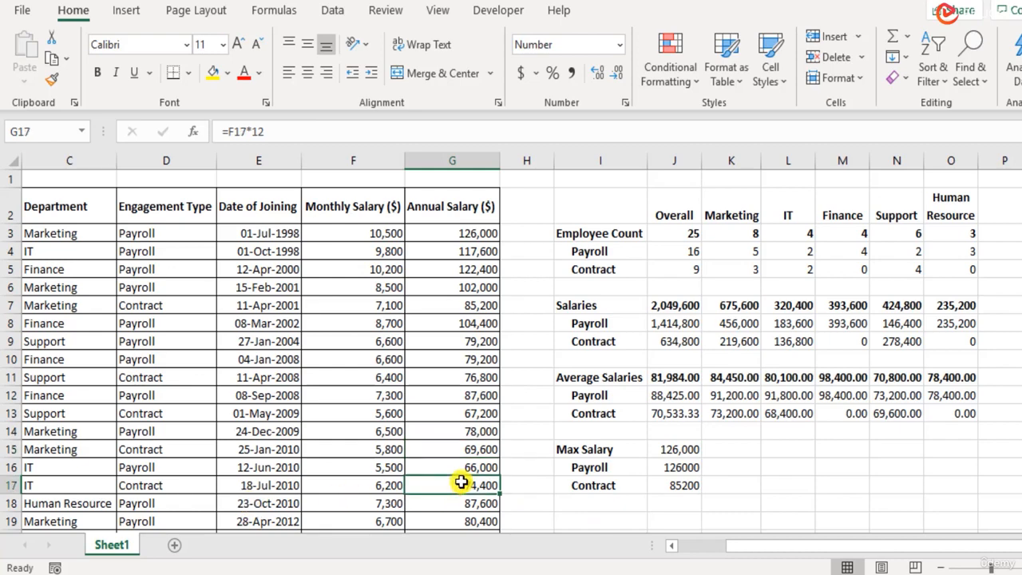
pyautogui.scroll(-1, 462, 482)
pyautogui.click(450, 462)
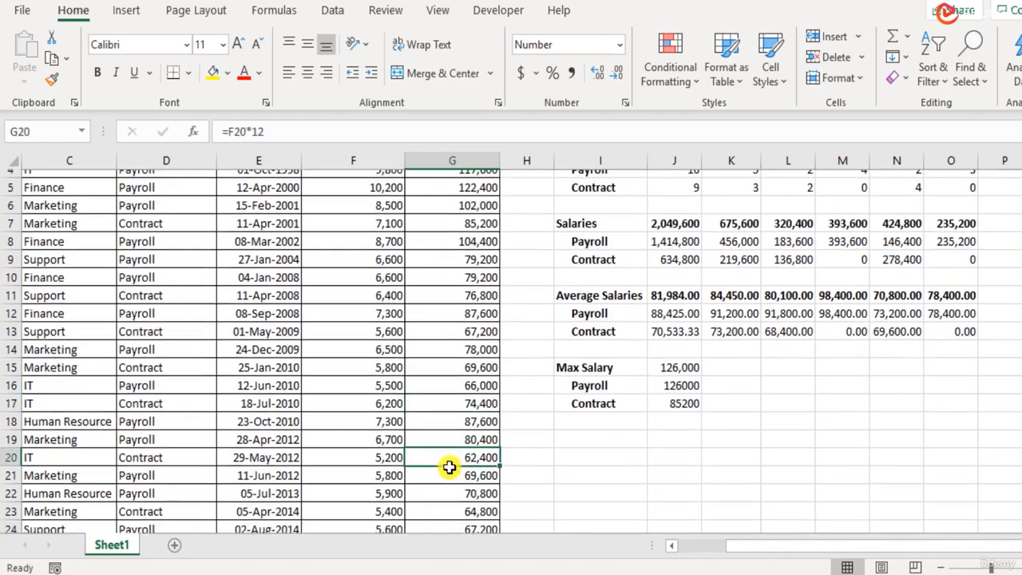
pyautogui.scroll(-1, 449, 467)
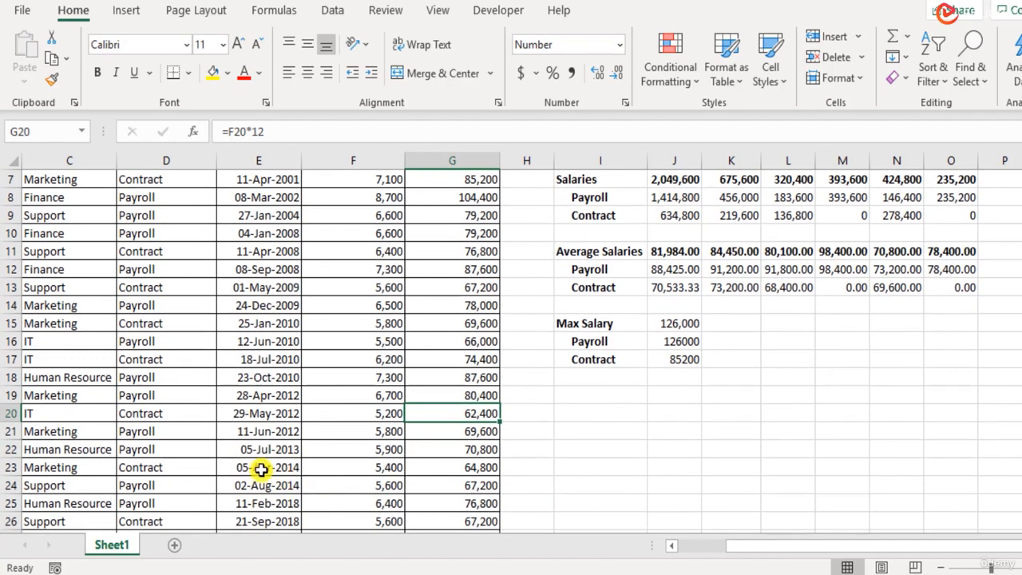
pyautogui.click(460, 467)
pyautogui.click(448, 520)
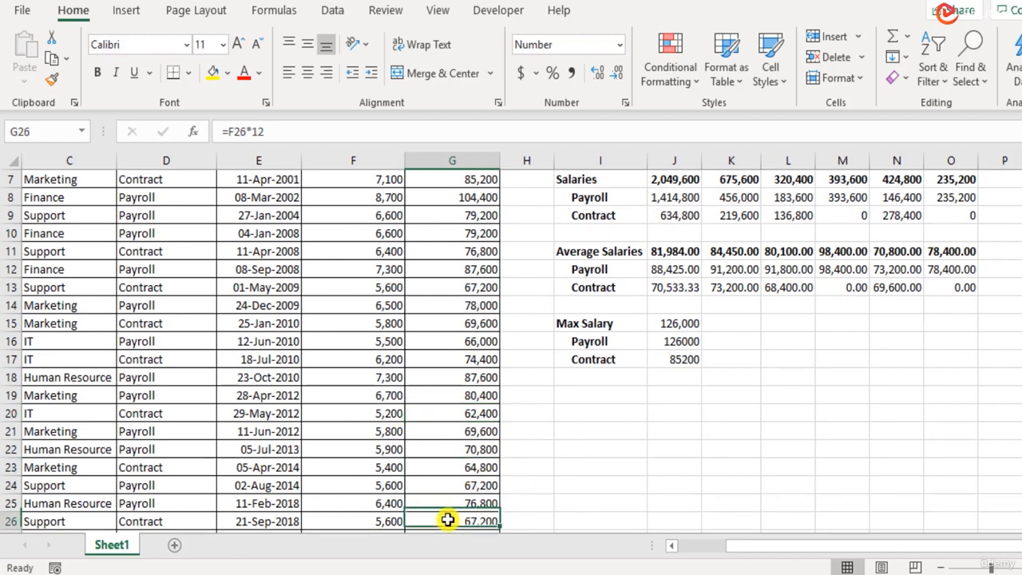
pyautogui.scroll(-1, 447, 520)
pyautogui.click(452, 484)
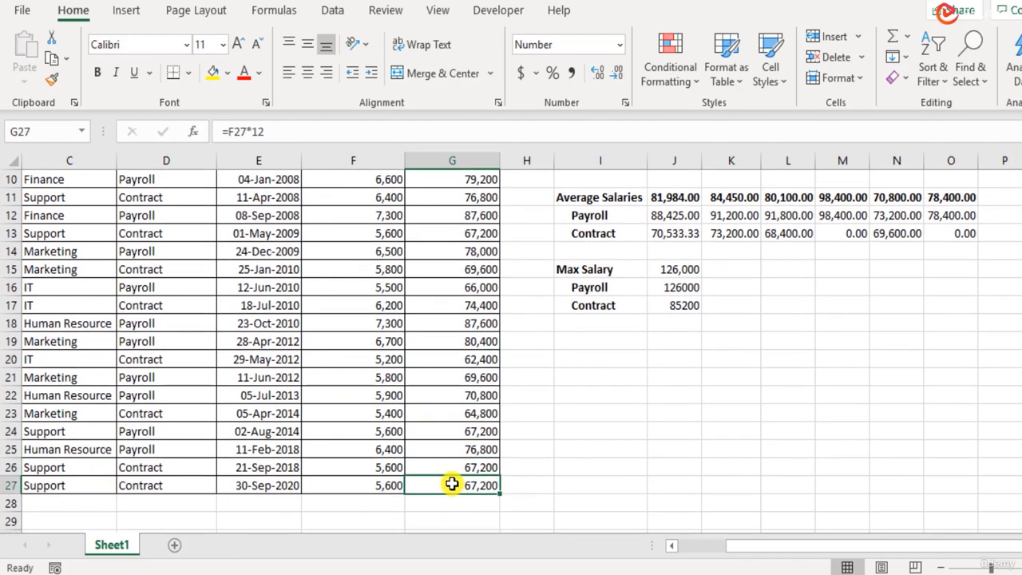
pyautogui.scroll(3, 451, 484)
# Review the ranges and criterion of the MAXIFS formula in the Contract row against the data table, leaving it as is.
pyautogui.click(673, 484)
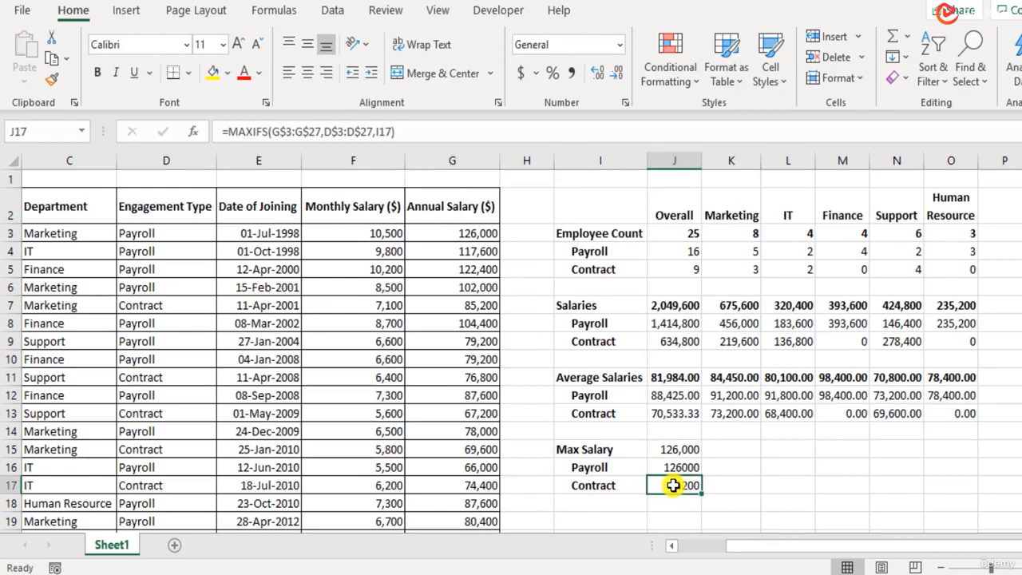
pyautogui.doubleClick(673, 484)
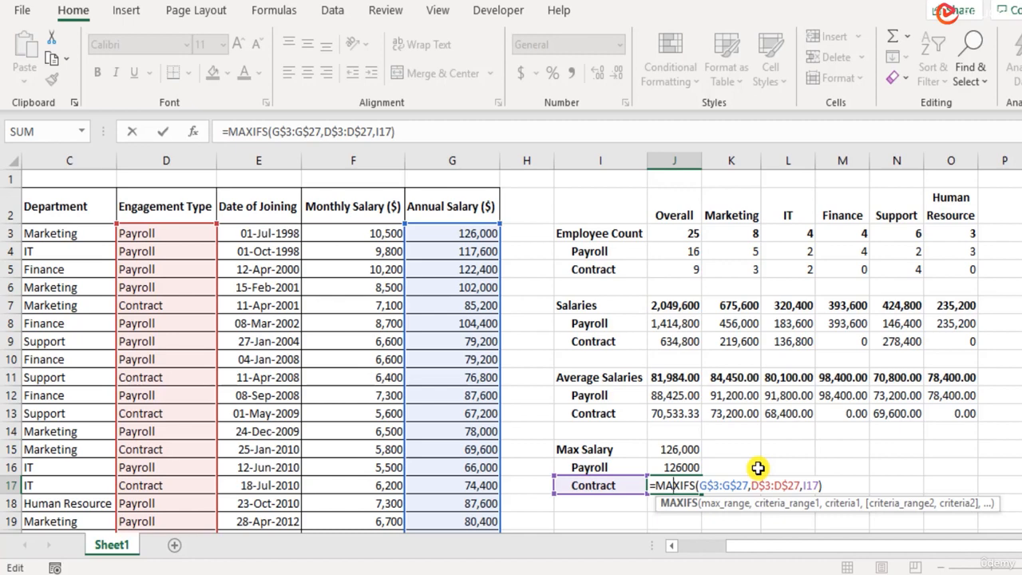
pyautogui.scroll(-2, 351, 375)
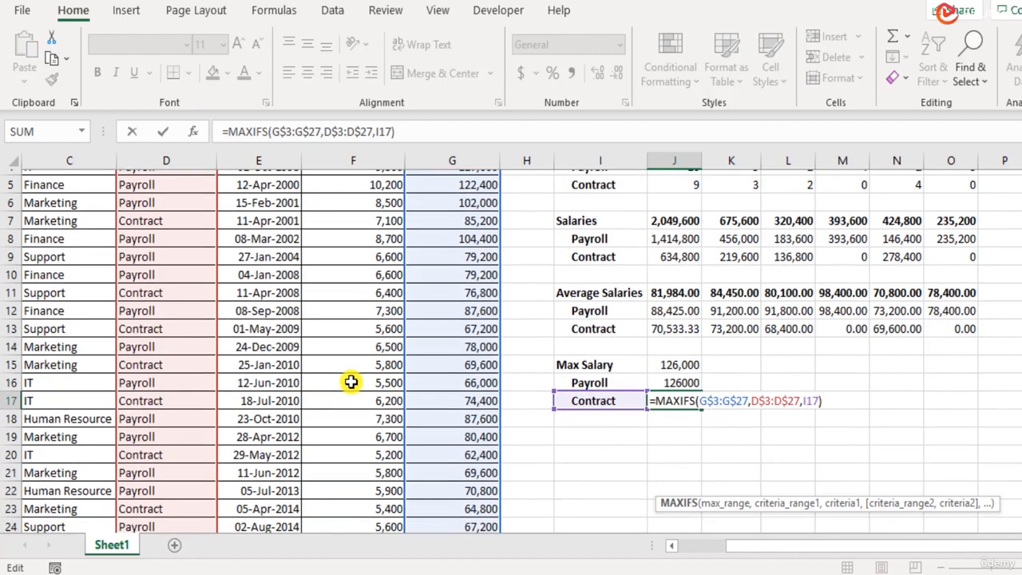
pyautogui.scroll(-1, 355, 382)
pyautogui.scroll(3, 359, 383)
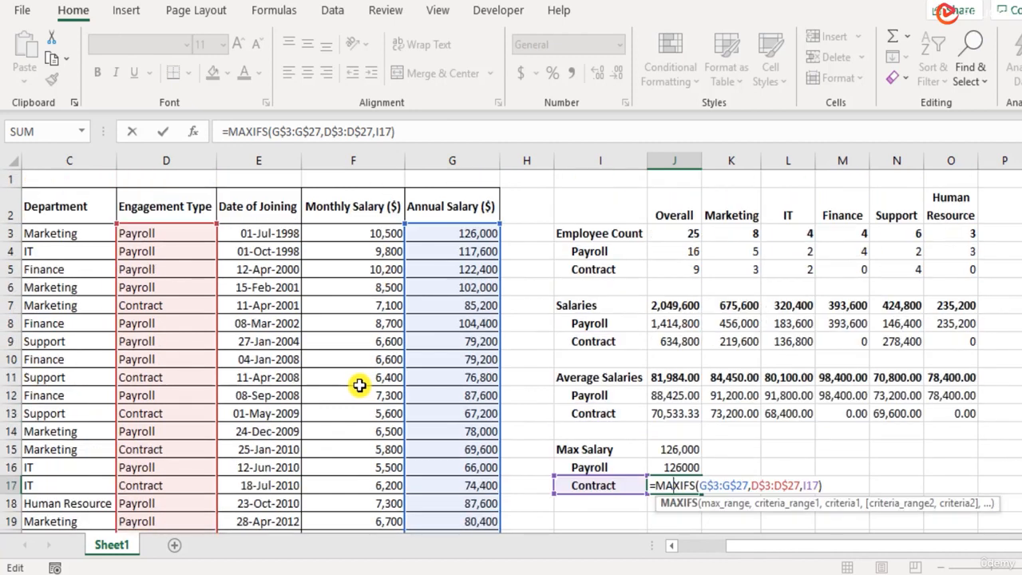
pyautogui.hotkey('ctrl', 'Return')
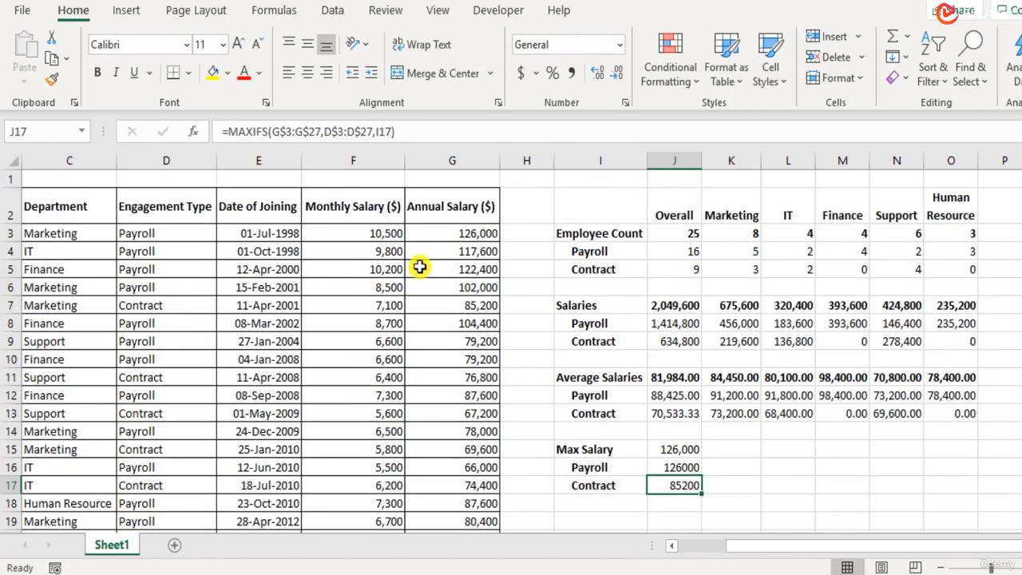
# Examine the Annual Salary heading, the empty Marketing cells of the Max Salary section and the department headings from Marketing to Human Resource.
pyautogui.click(469, 209)
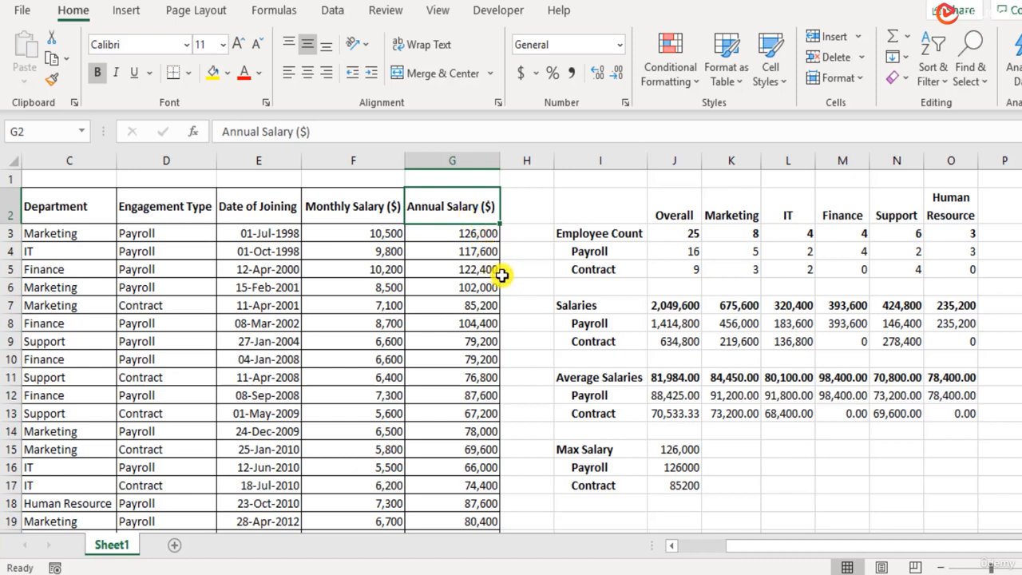
pyautogui.click(743, 468)
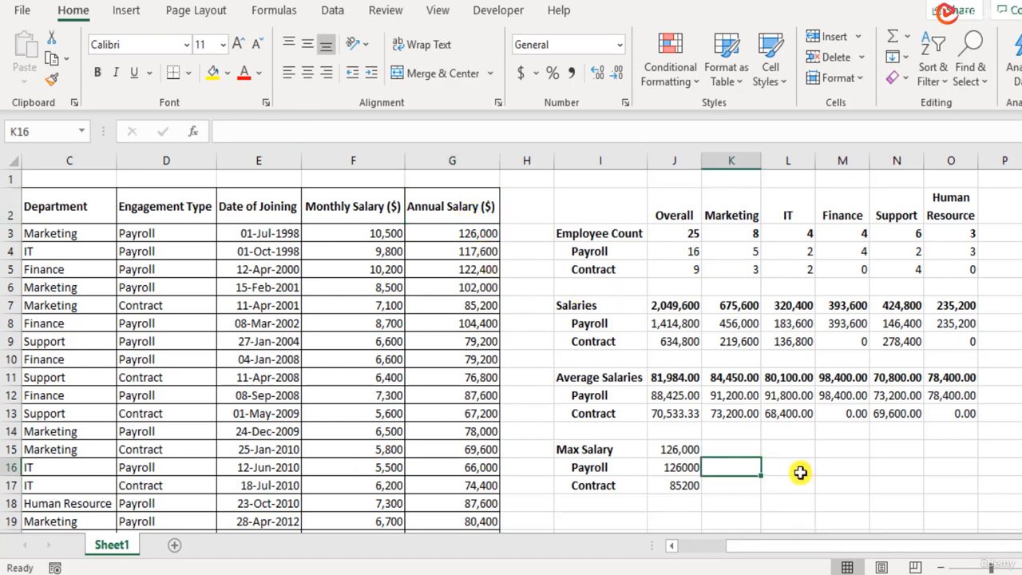
pyautogui.press('Up')
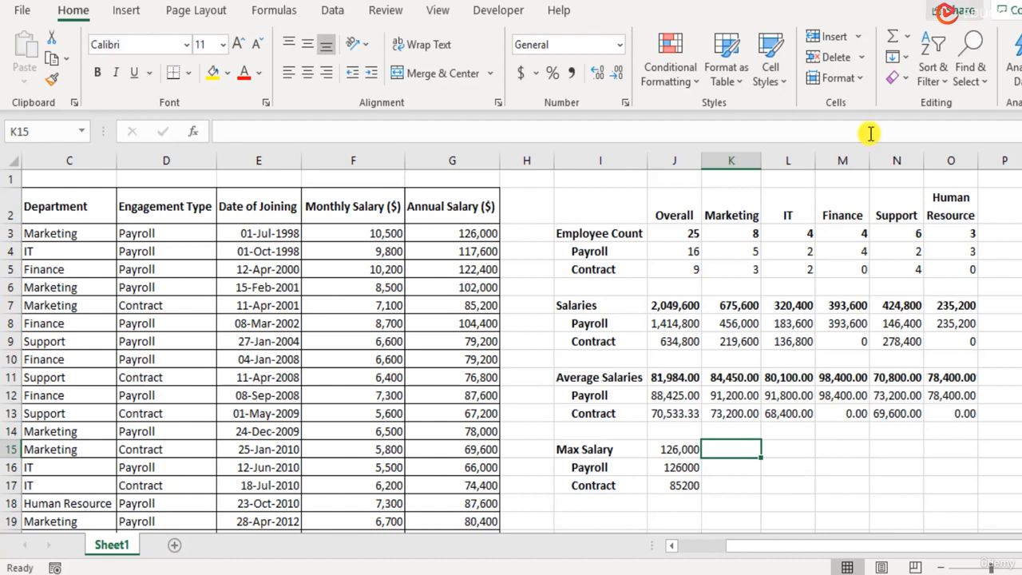
pyautogui.moveTo(747, 206); pyautogui.dragTo(945, 206)
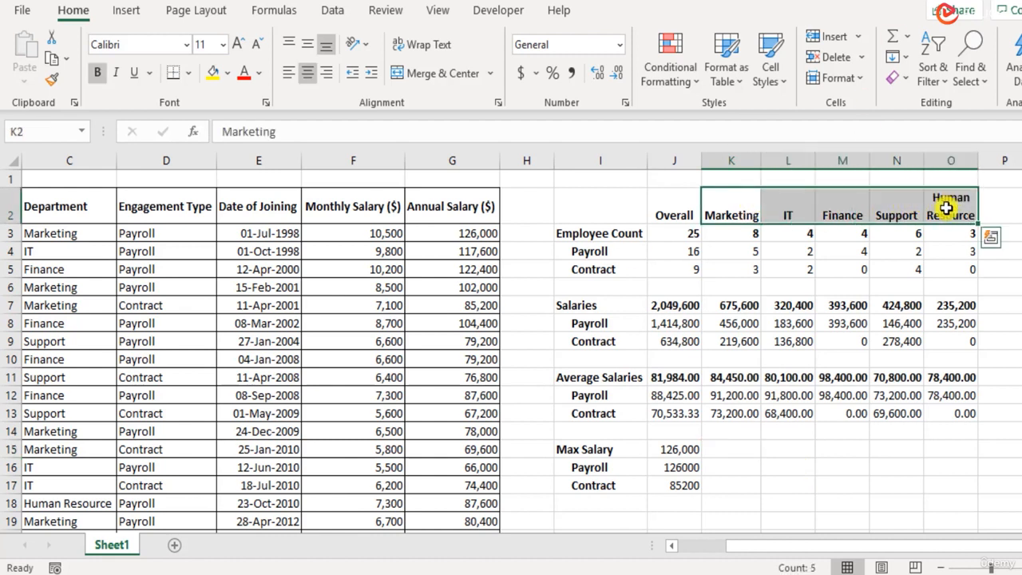
# Begin a MAXIFS formula in Max Salary's Marketing cell K15 with the Annual Salary range $G3:$G27 as max range, locking only its column.
pyautogui.click(733, 451)
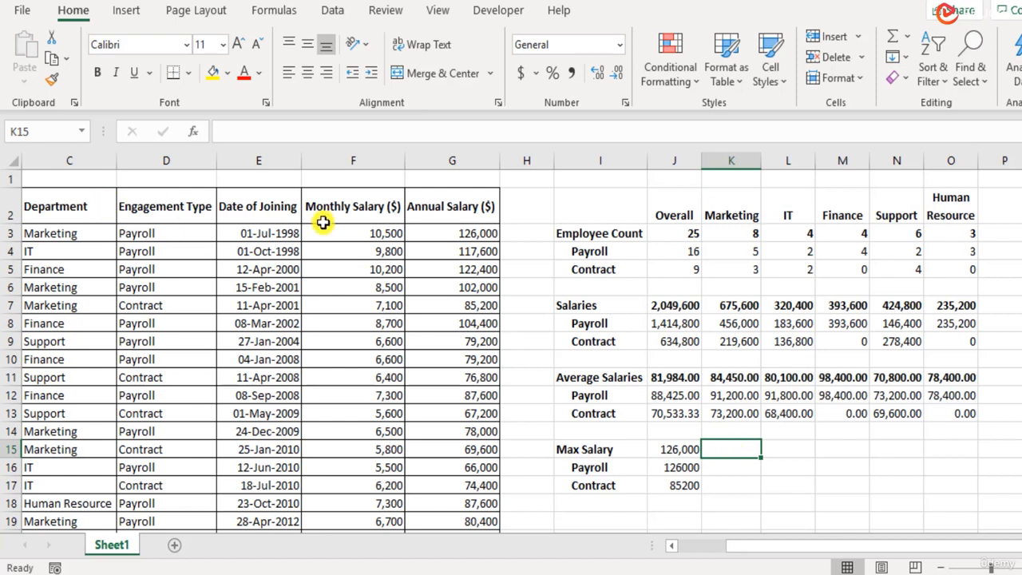
pyautogui.click(438, 235)
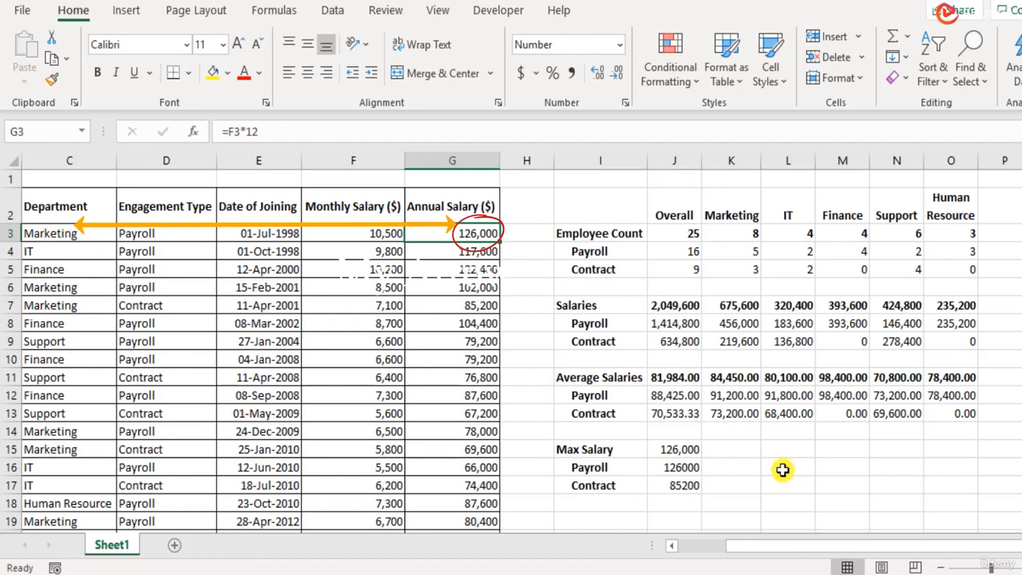
pyautogui.click(749, 447)
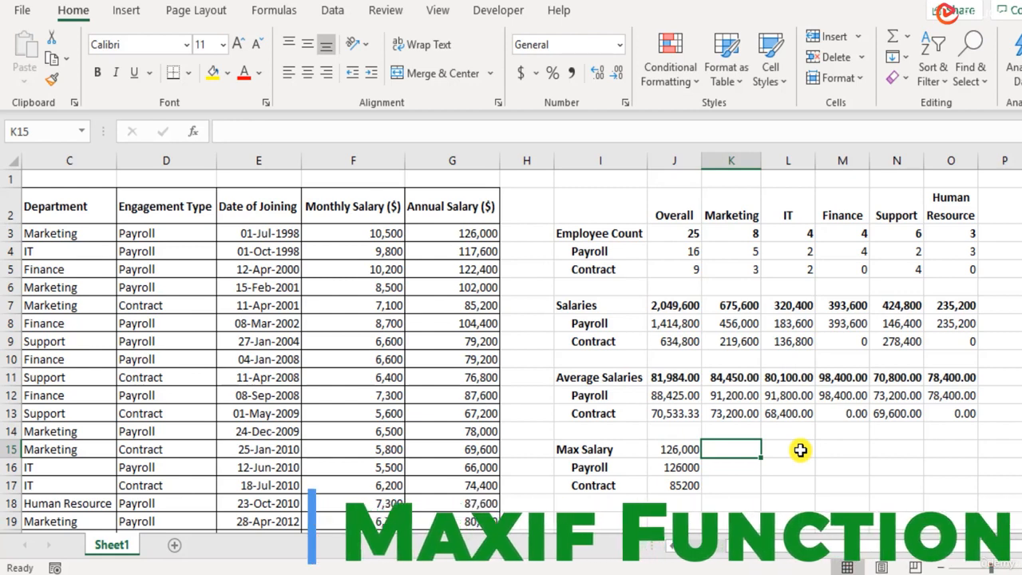
pyautogui.write('=maxif')
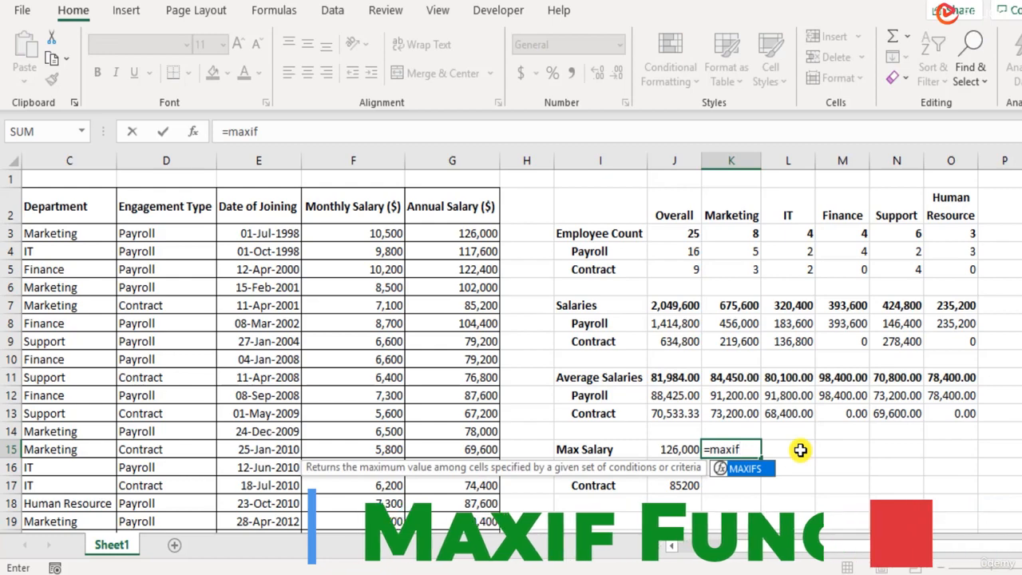
pyautogui.press('Tab')
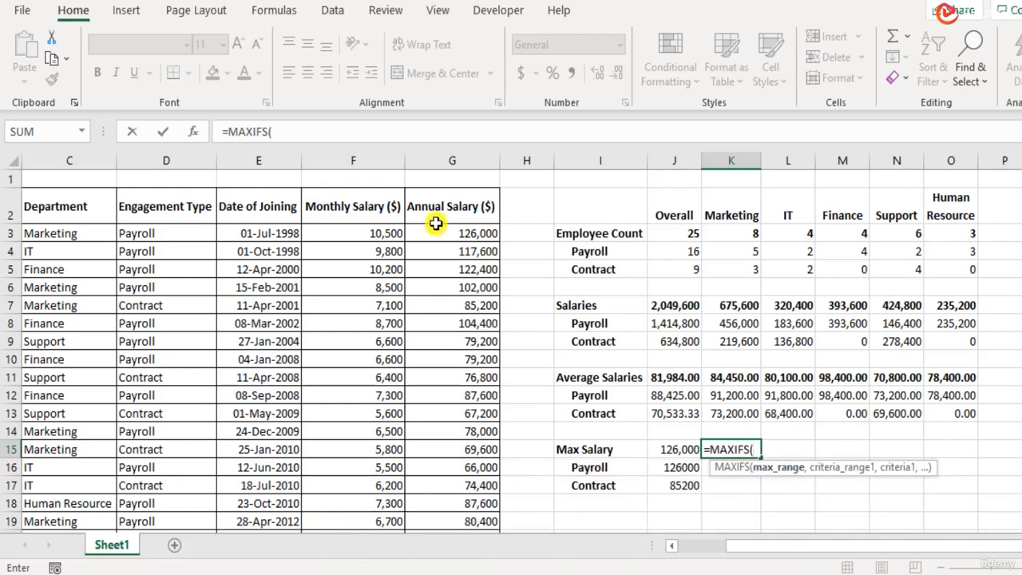
pyautogui.moveTo(437, 232); pyautogui.dragTo(462, 503)
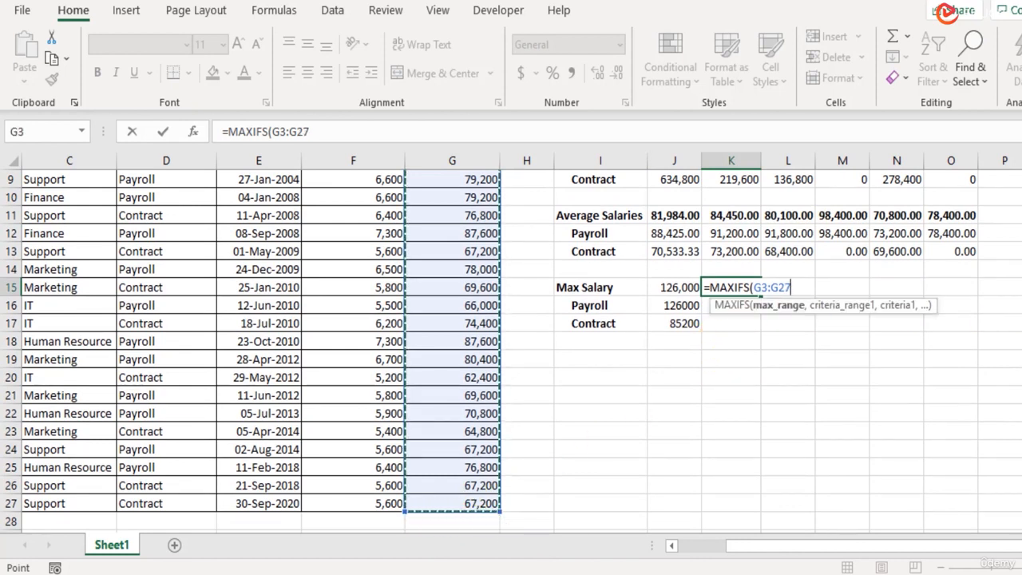
pyautogui.press('F4')
pyautogui.press('F4')
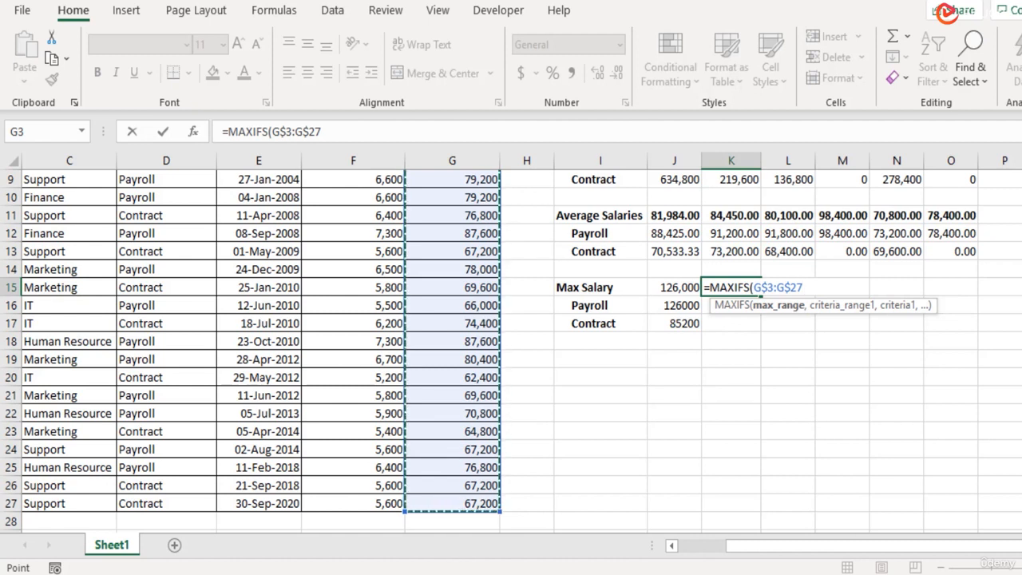
pyautogui.press('F4')
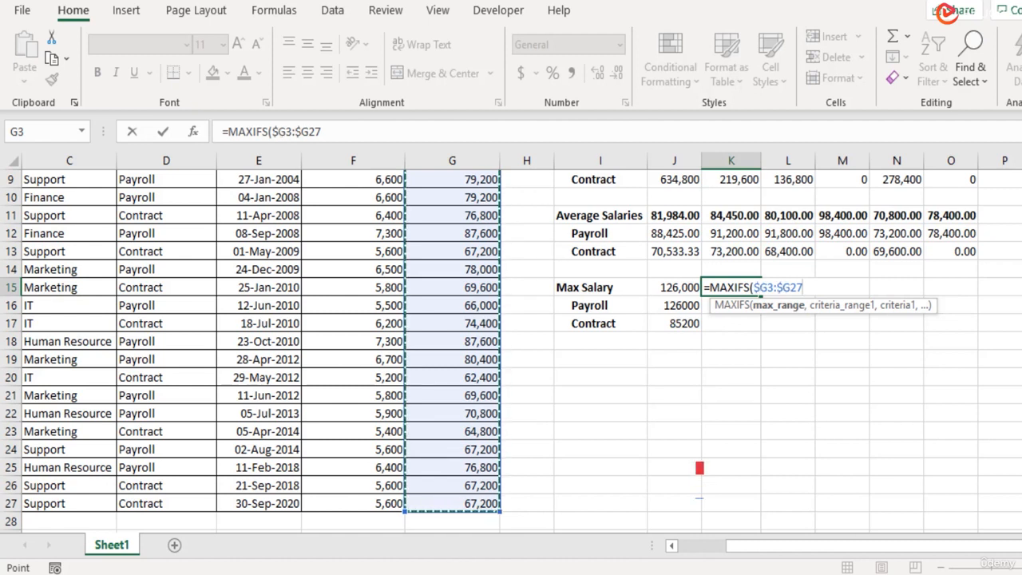
pyautogui.write(',')
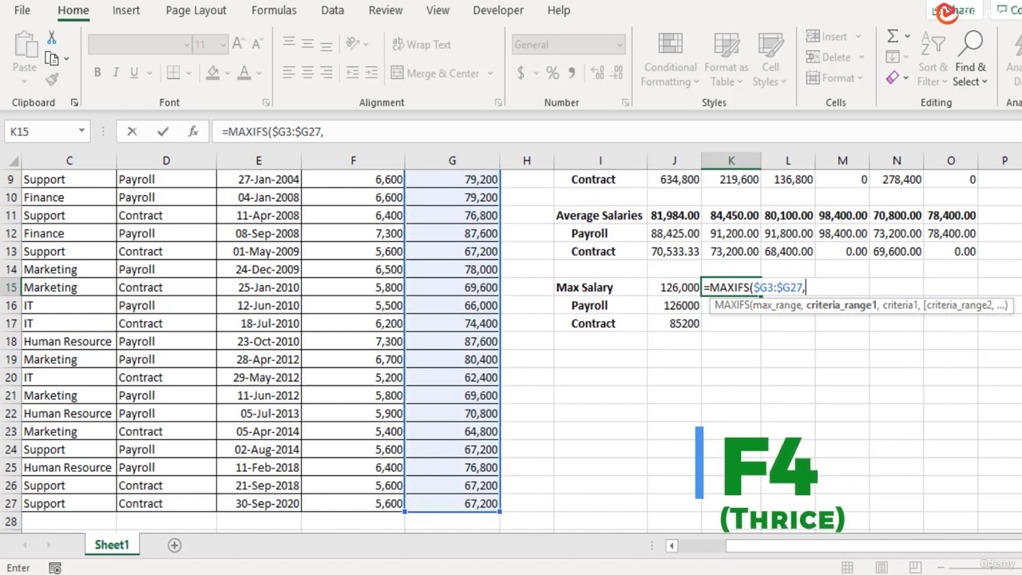
# Complete the K15 formula with the column-locked Department range $C3:$C27 as criteria range and the Marketing heading K2 as criterion.
pyautogui.scroll(3, 799, 460)
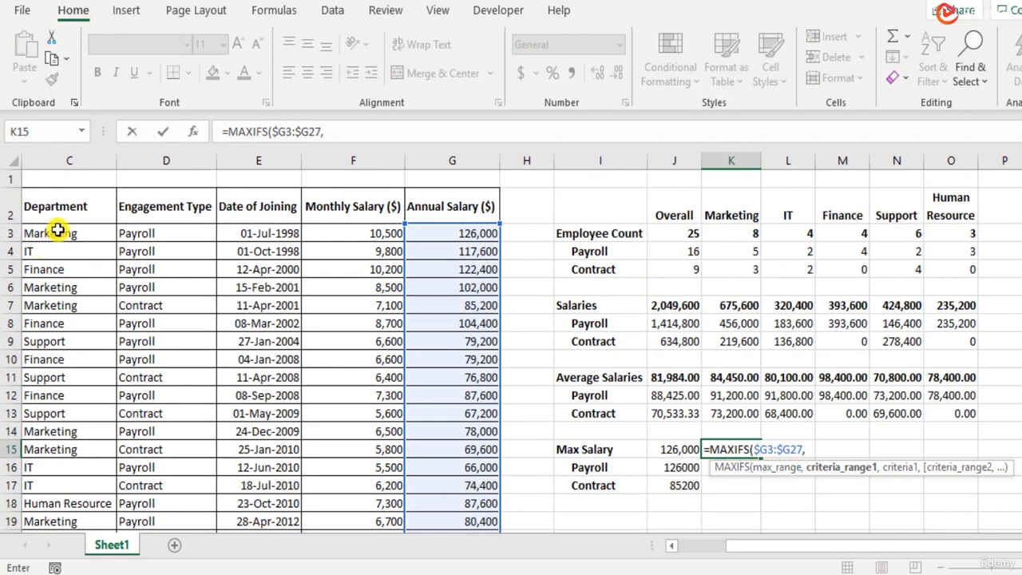
pyautogui.moveTo(58, 231); pyautogui.dragTo(76, 515)
pyautogui.press('F4')
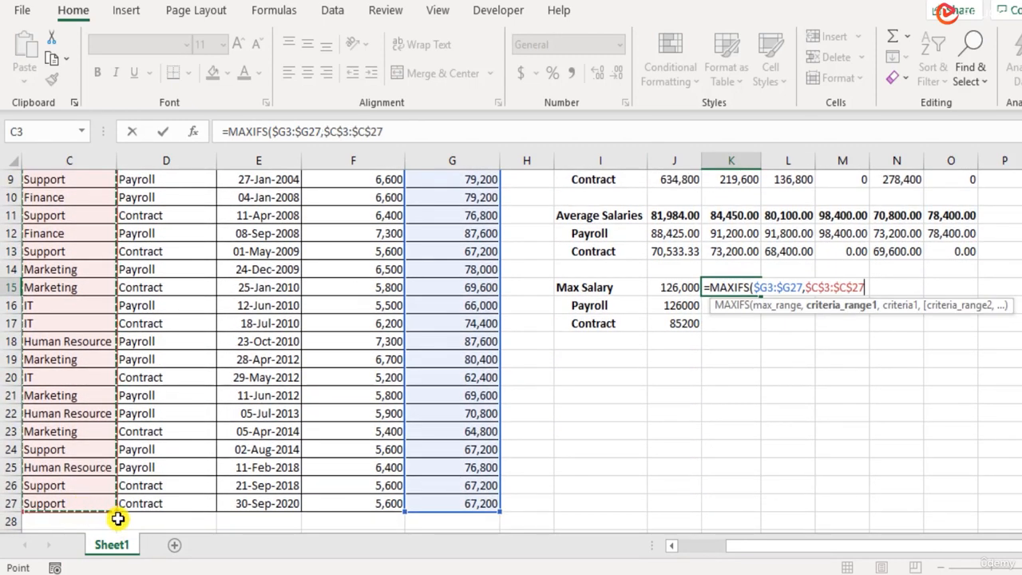
pyautogui.press('F4')
pyautogui.press('F4')
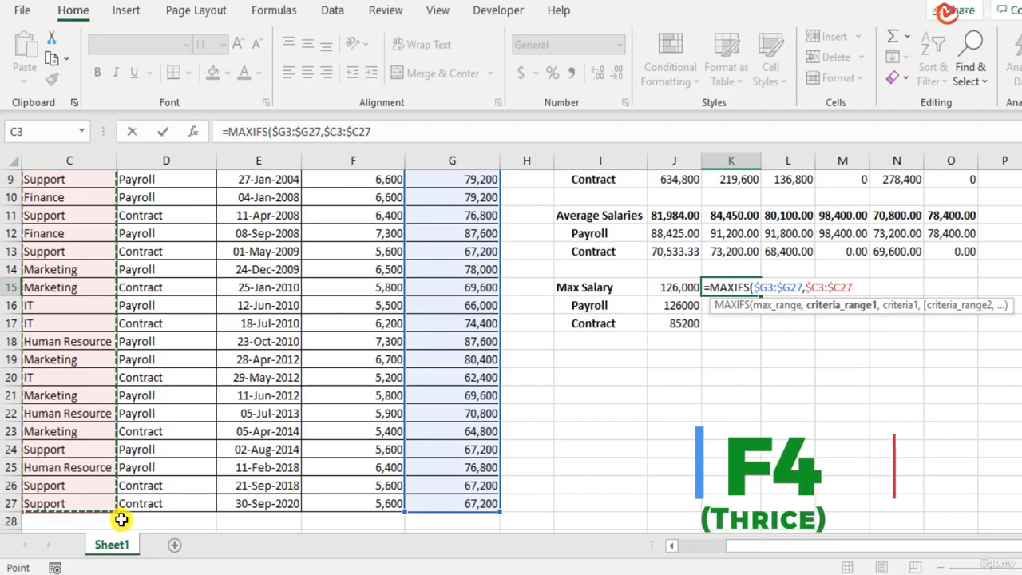
pyautogui.write(',')
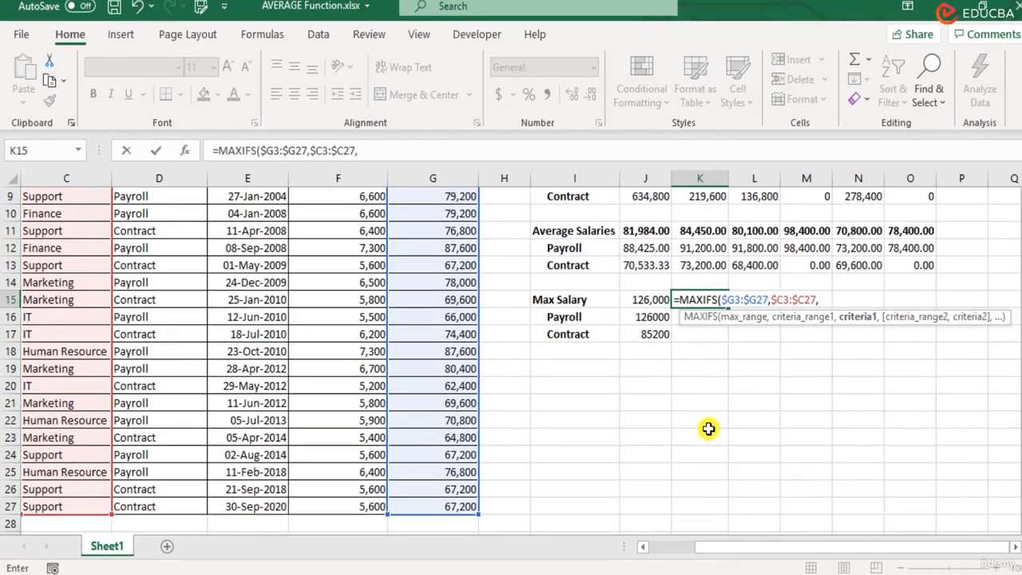
pyautogui.scroll(3, 709, 429)
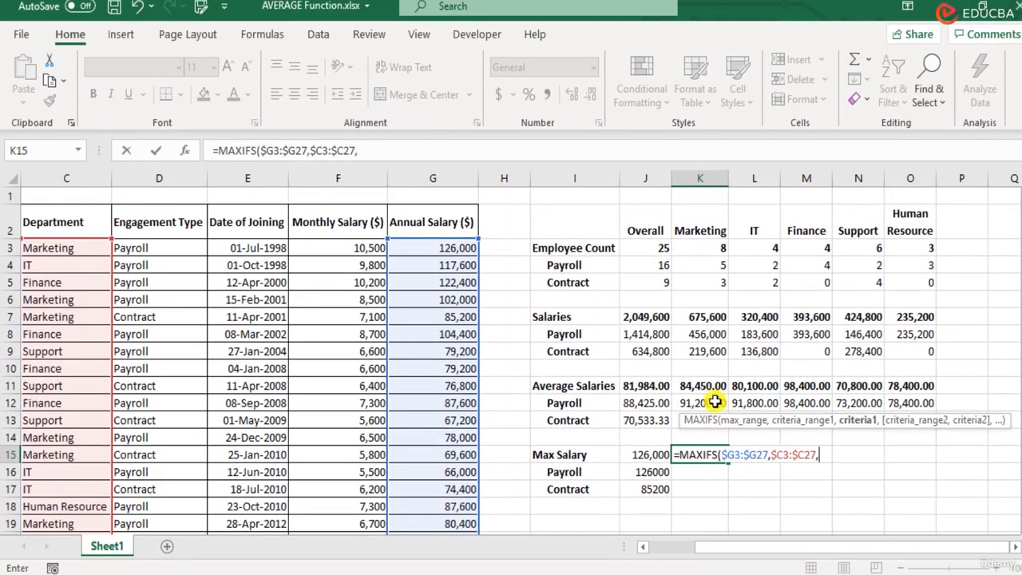
pyautogui.click(711, 225)
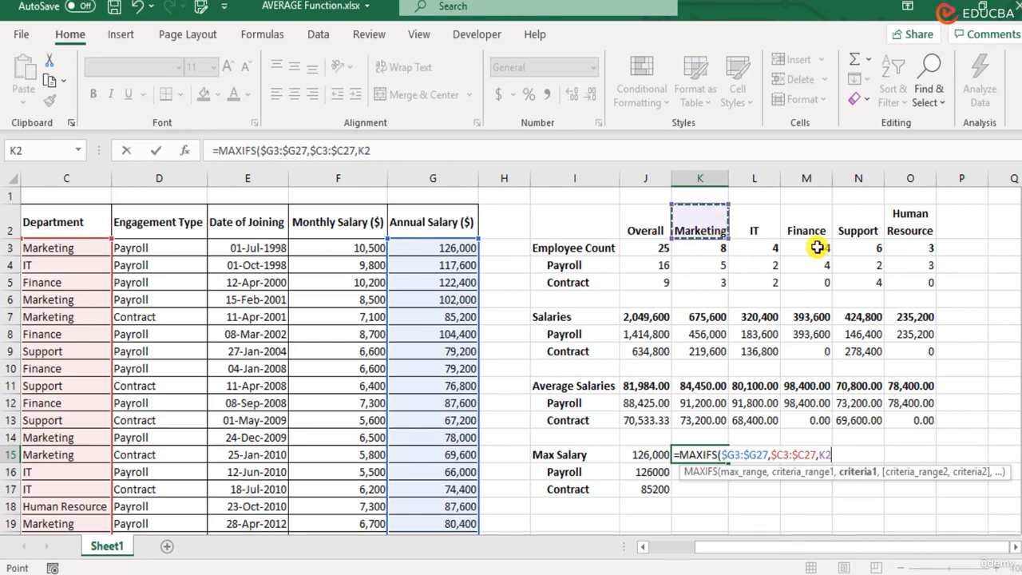
pyautogui.press('Return')
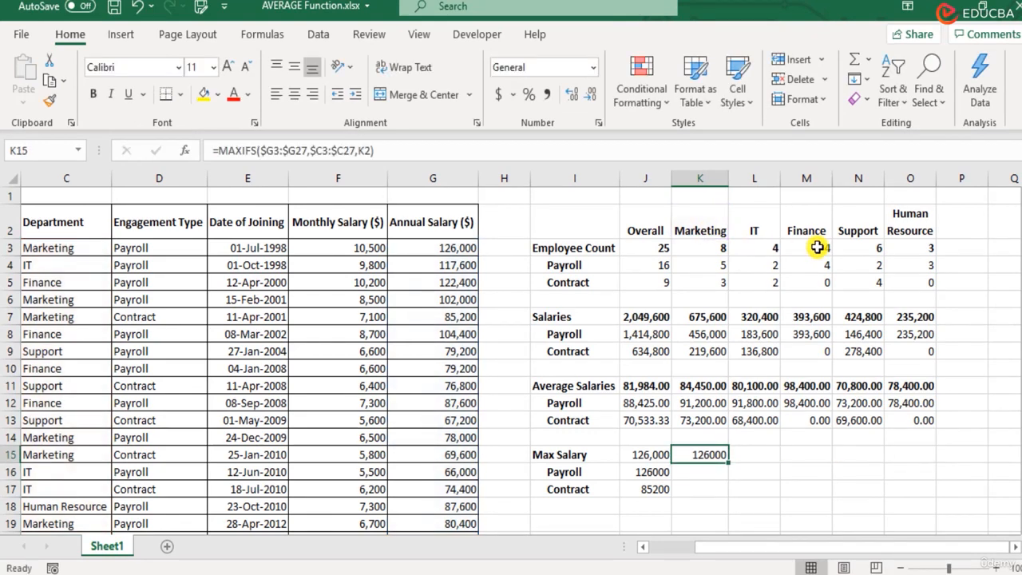
# Fill the Marketing MAXIFS formula across Max Salary's top row through IT, Finance, Support and Human Resource (K15:O15).
pyautogui.hotkey('shift', 'Right')
pyautogui.hotkey('shift', 'Right')
pyautogui.hotkey('shift', 'Right')
pyautogui.hotkey('shift', 'Right')
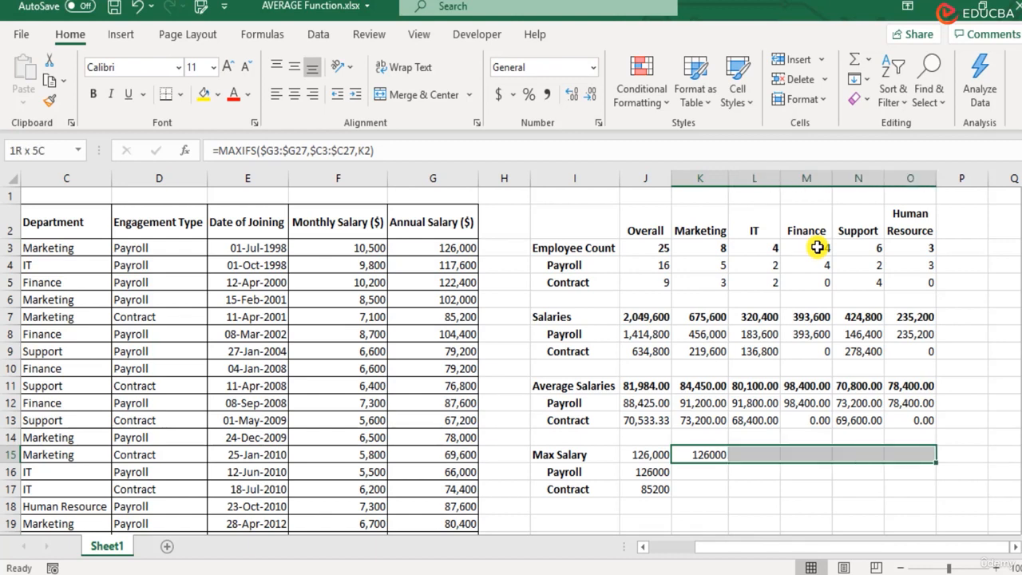
pyautogui.hotkey('ctrl', 'r')
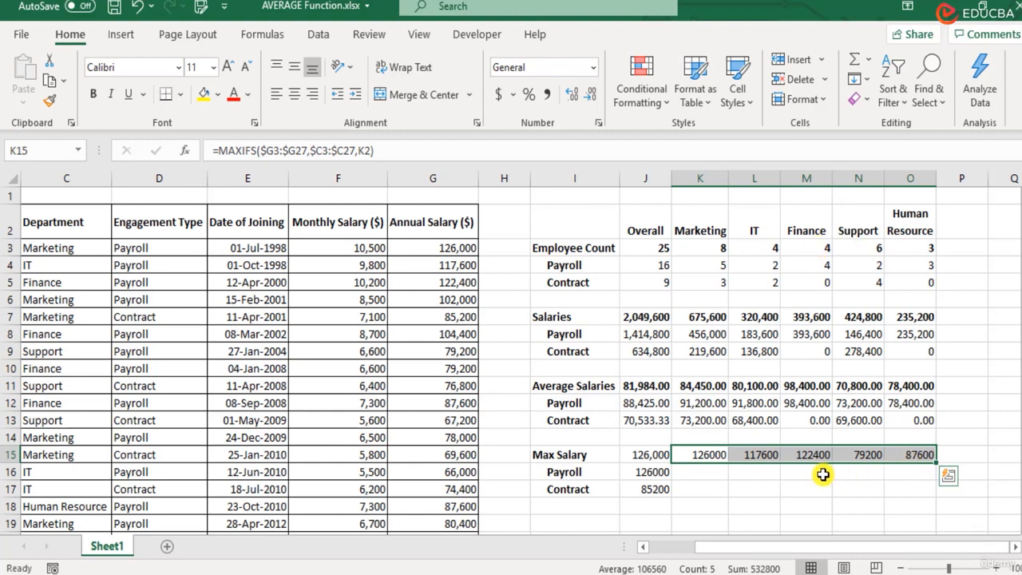
# Inspect the ranges and criterion of the MAXIFS formula in Max Salary's IT cell, leaving it as is.
pyautogui.click(754, 452)
pyautogui.doubleClick(753, 452)
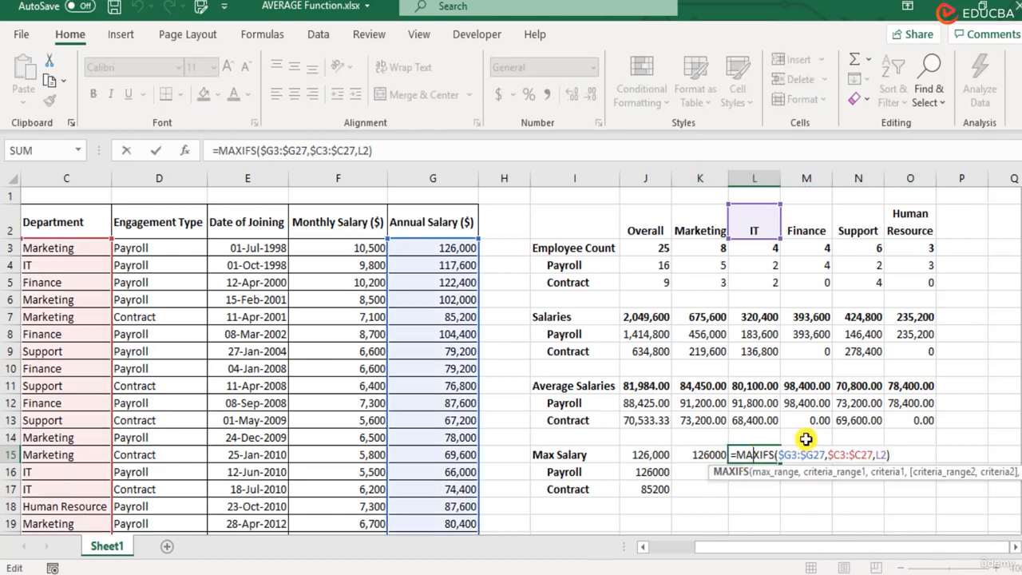
pyautogui.press('Escape')
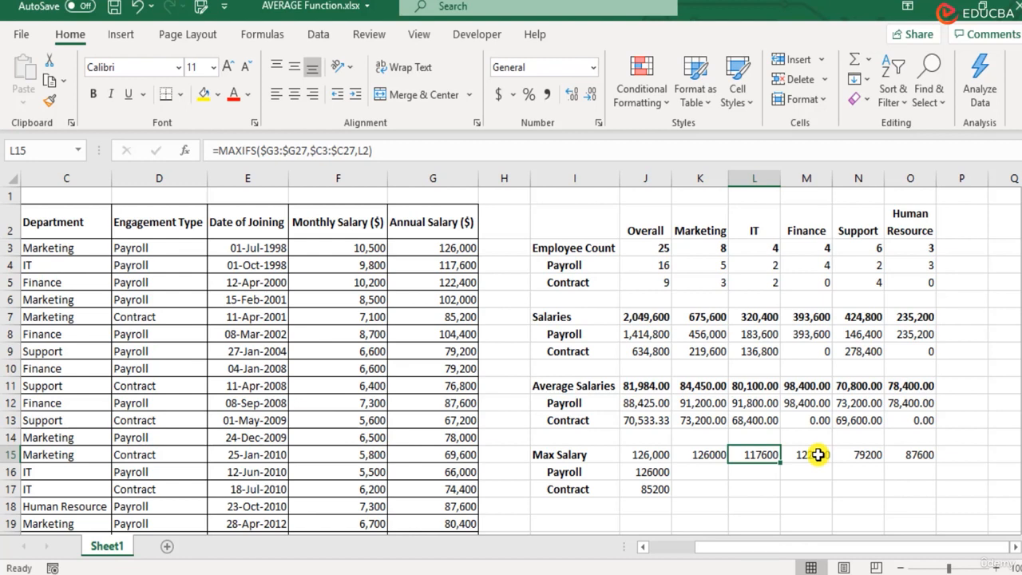
# Begin a MAXIFS formula in Max Salary's Payroll cell for Marketing (K16) with the absolute Annual Salary range $G$3:$G$27 as max range.
pyautogui.click(700, 474)
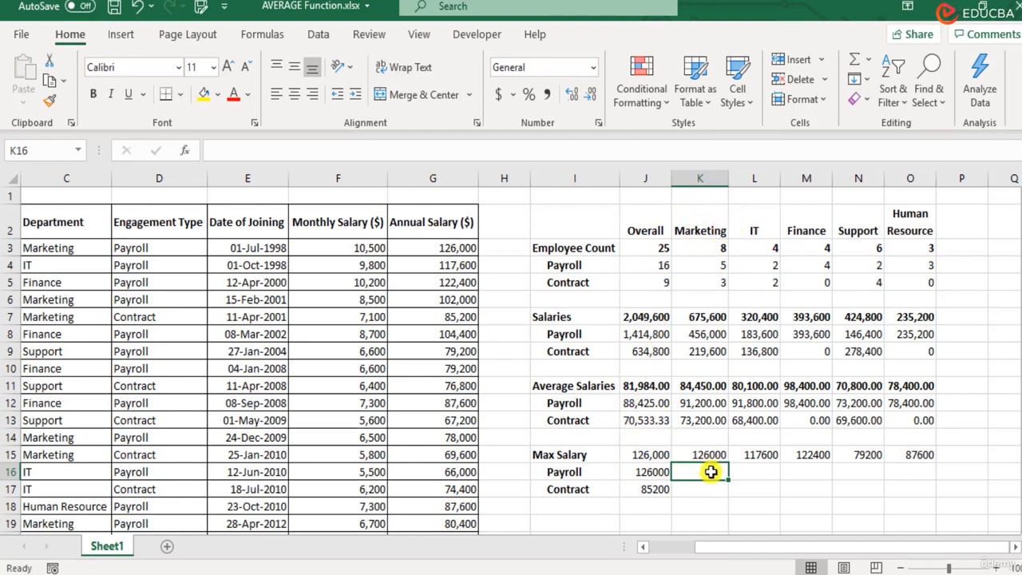
pyautogui.write('=maxifs')
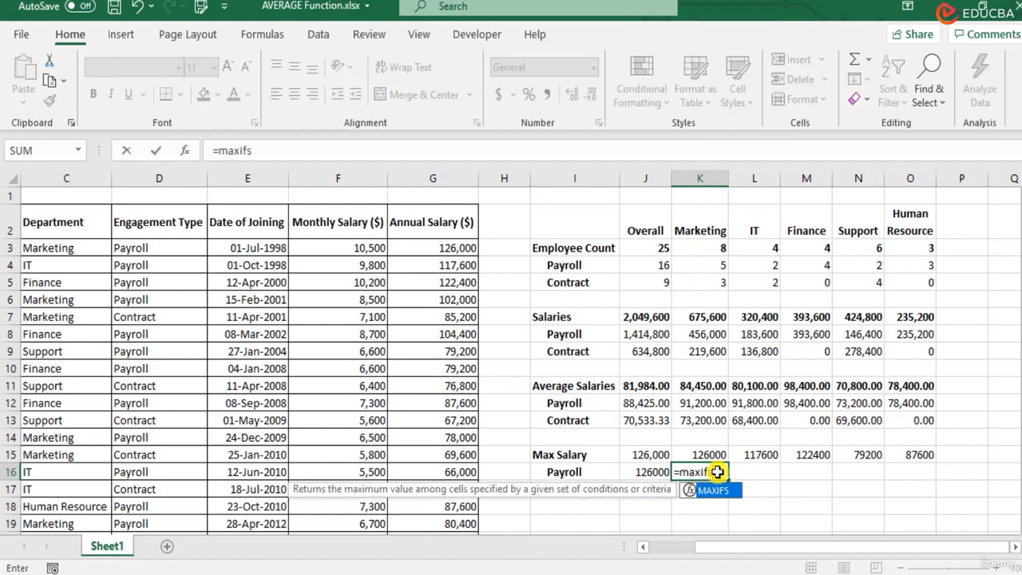
pyautogui.press('Tab')
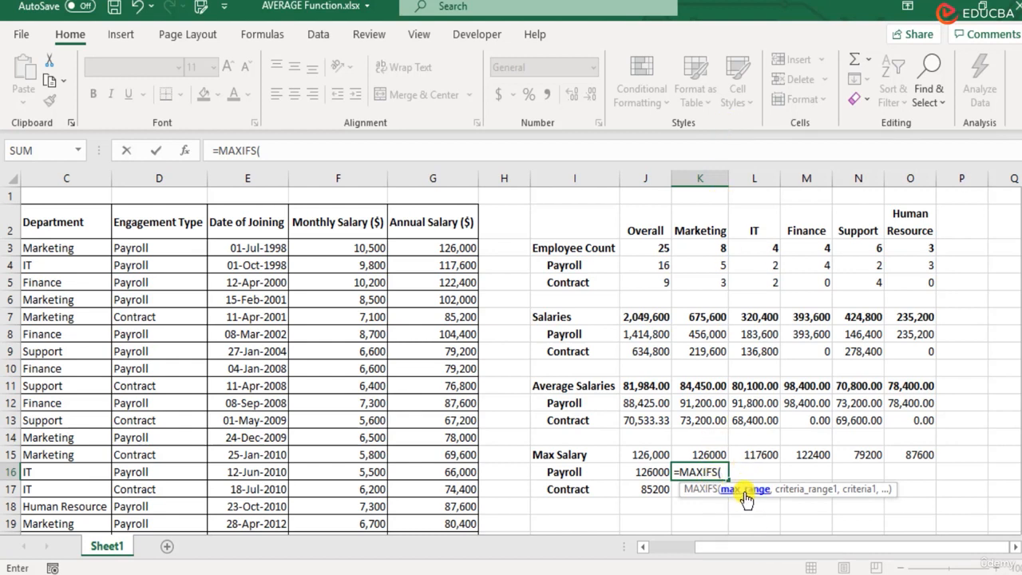
pyautogui.moveTo(406, 246); pyautogui.dragTo(434, 503)
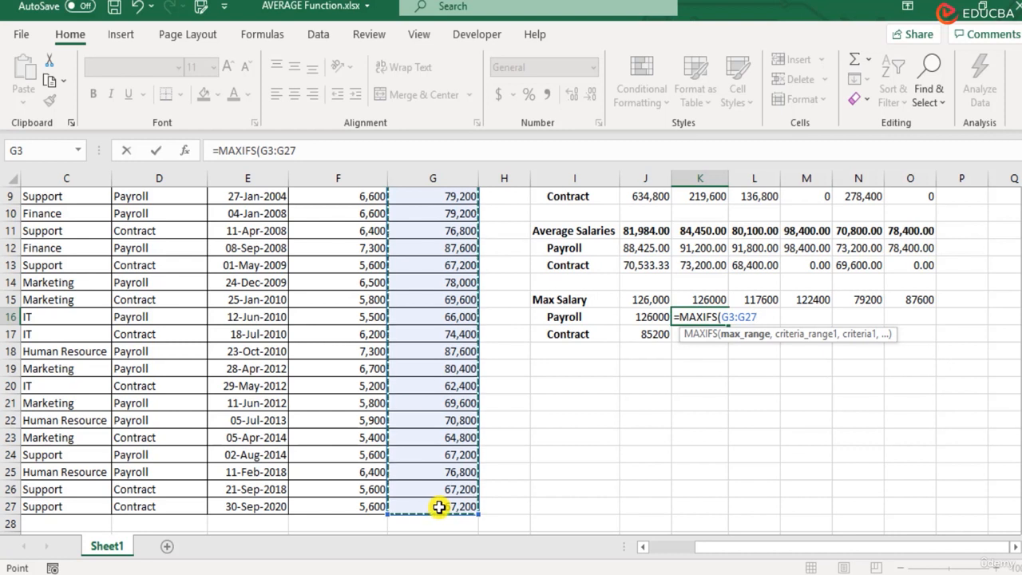
pyautogui.press('F4')
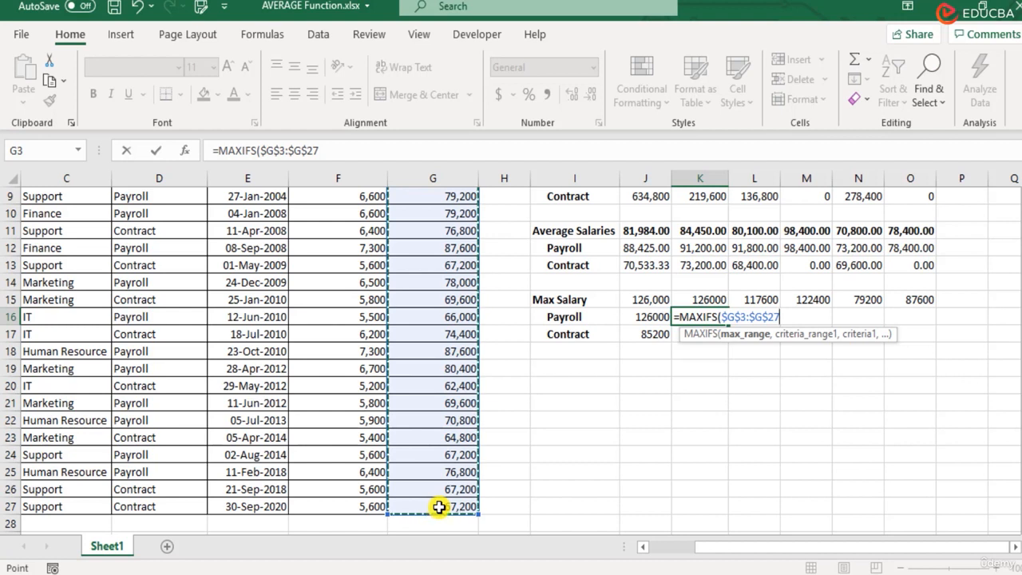
pyautogui.write(',')
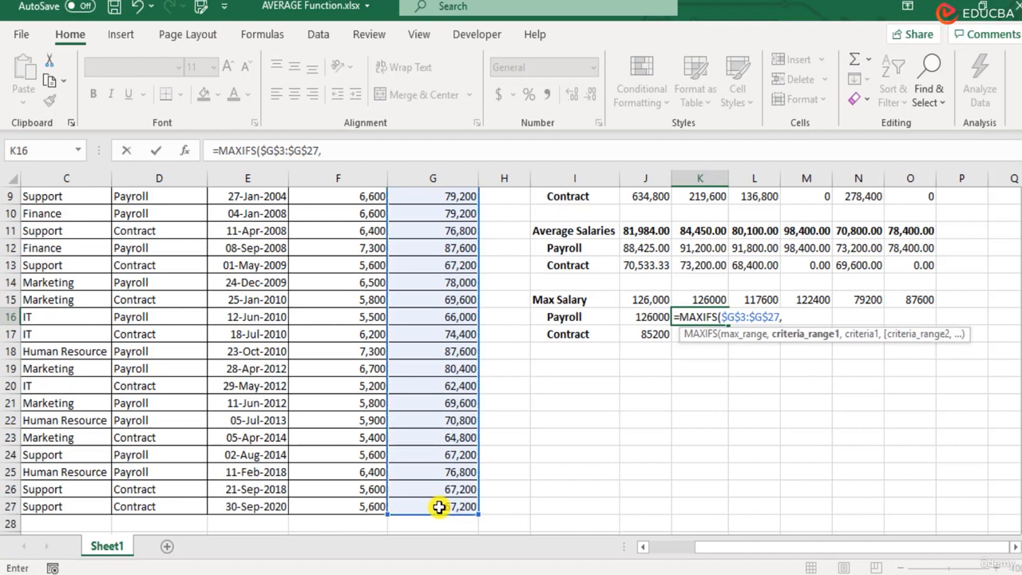
# Add the absolute Department range $C$3:$C$27 as first criteria range and the row-locked Marketing heading K$2 as its criterion.
pyautogui.scroll(1, 501, 514)
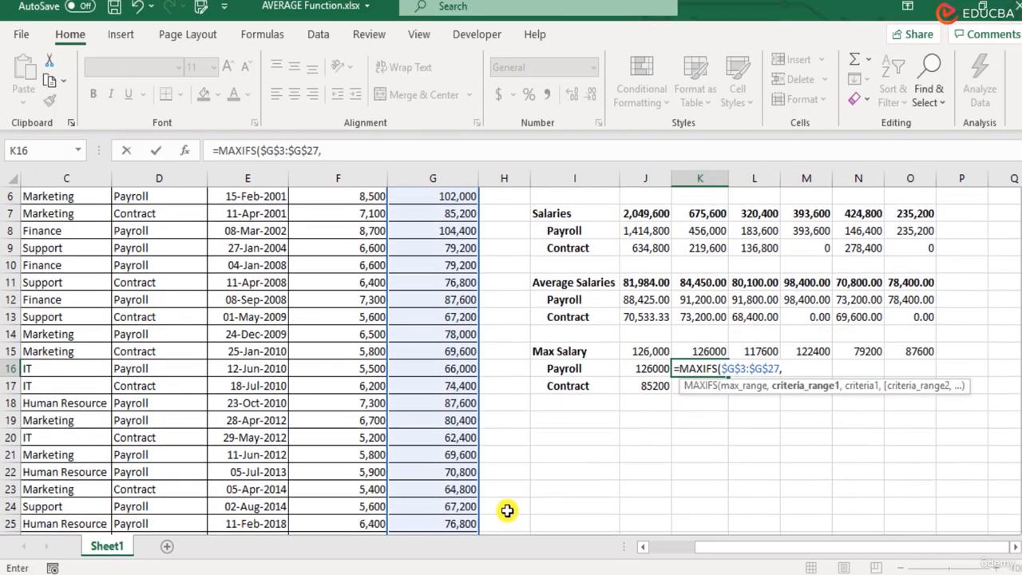
pyautogui.scroll(2, 511, 509)
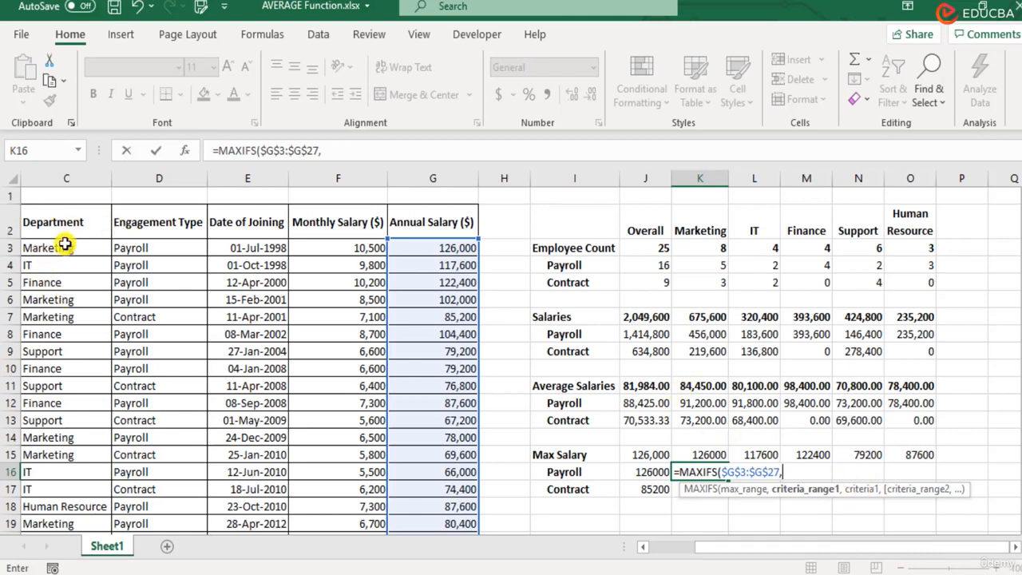
pyautogui.moveTo(64, 248); pyautogui.dragTo(70, 511)
pyautogui.press('F4')
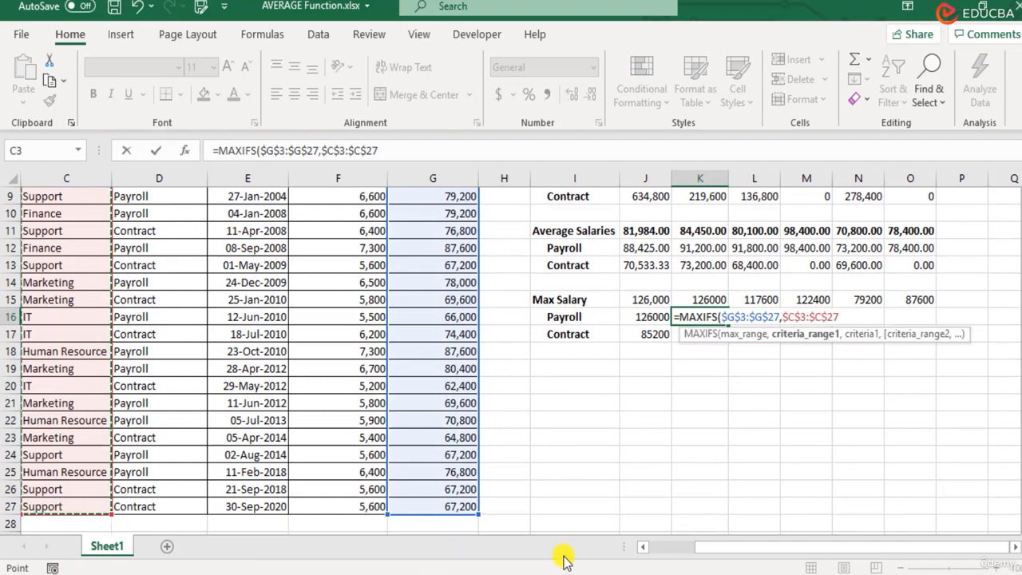
pyautogui.write(',')
pyautogui.scroll(3, 839, 519)
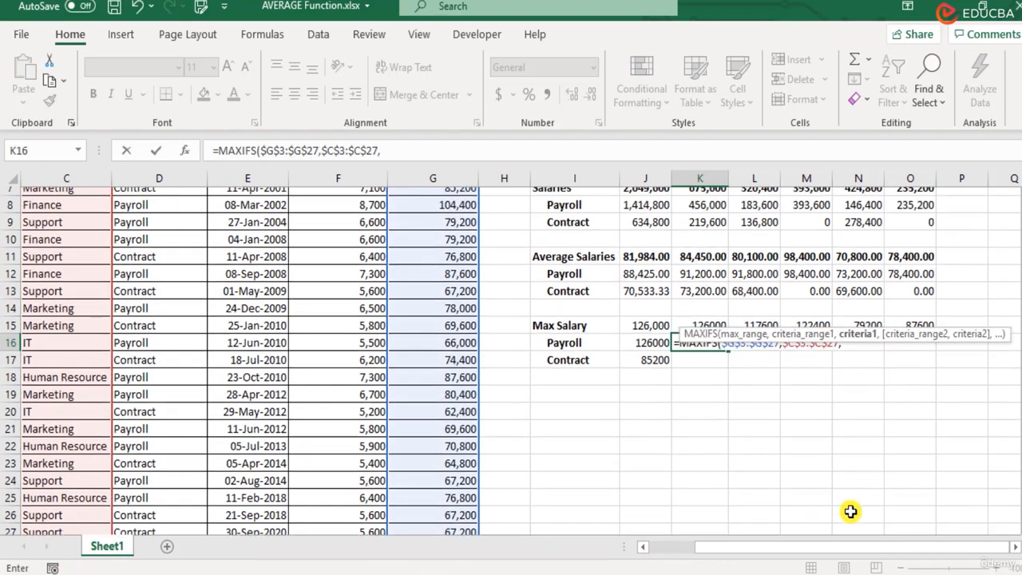
pyautogui.click(706, 230)
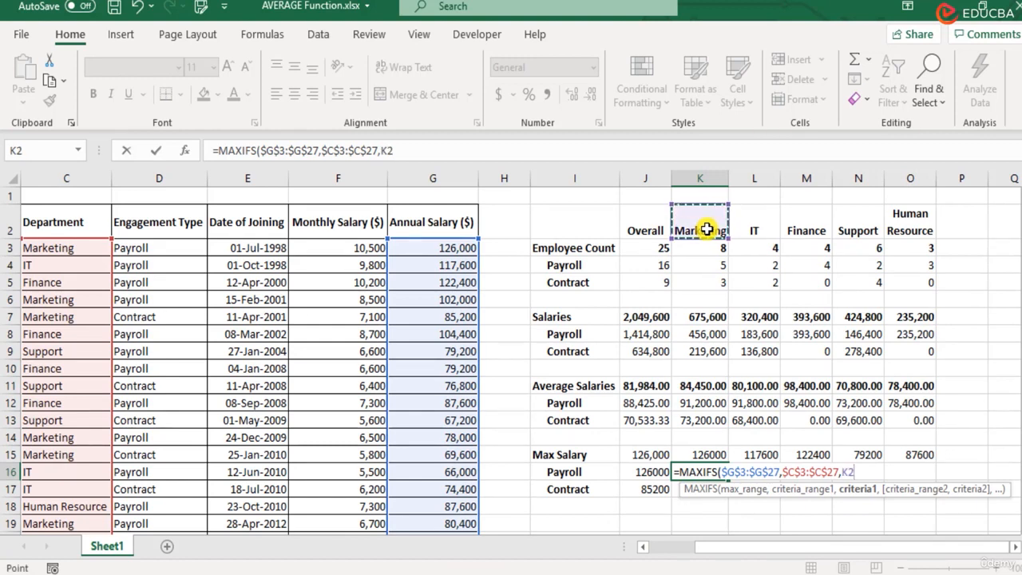
pyautogui.click(852, 470)
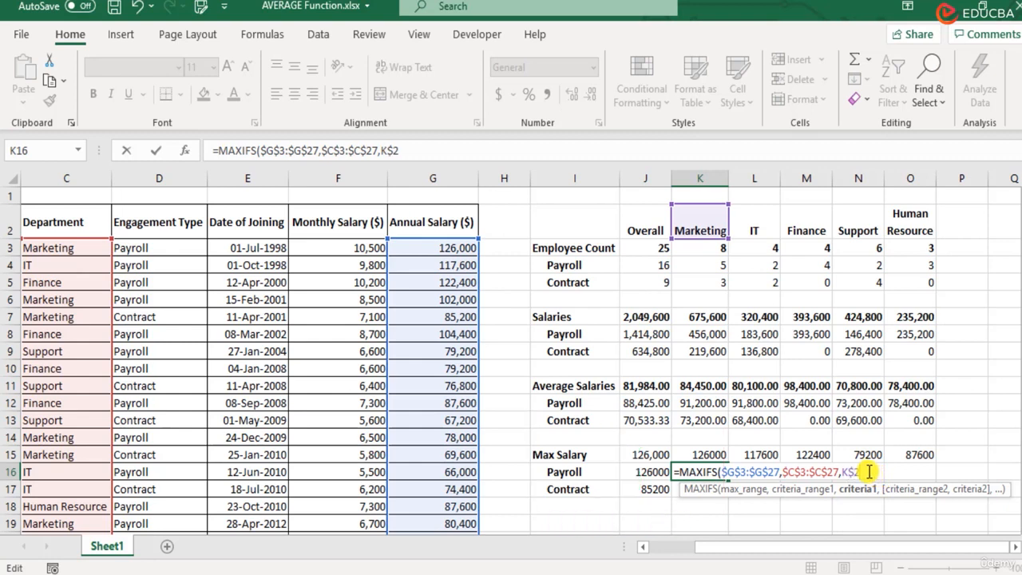
pyautogui.write(',')
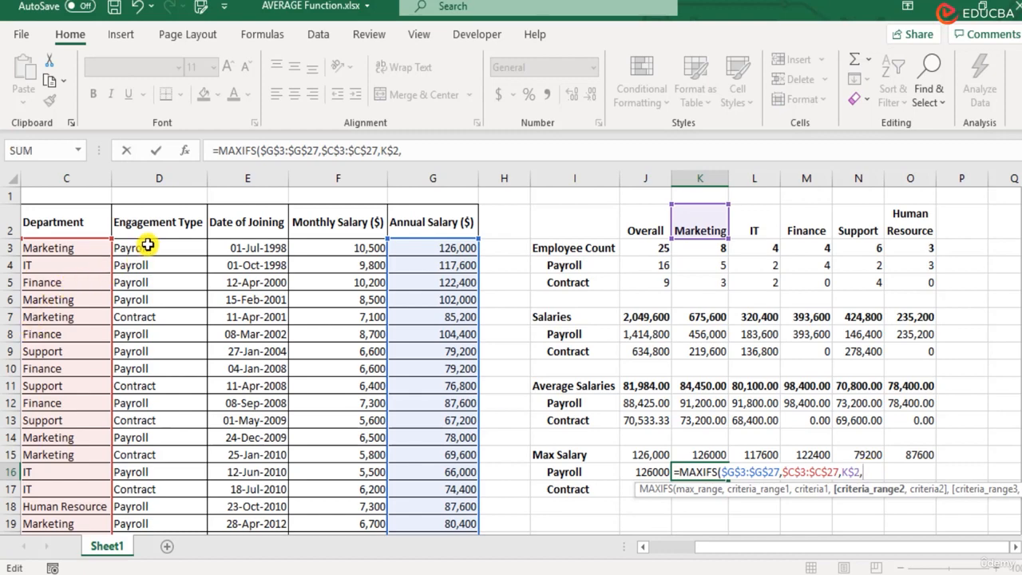
# Complete the K16 MAXIFS formula with the absolute Engagement Type range $D$3:$D$27 and the column-locked Payroll label $I16 as its second criterion.
pyautogui.moveTo(148, 246); pyautogui.dragTo(143, 512)
pyautogui.press('F4')
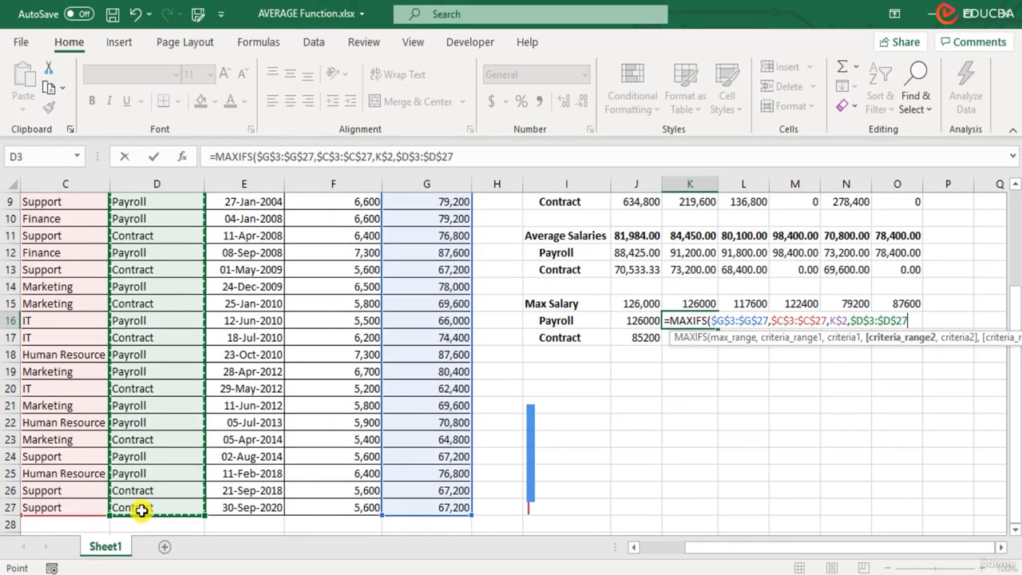
pyautogui.write(',')
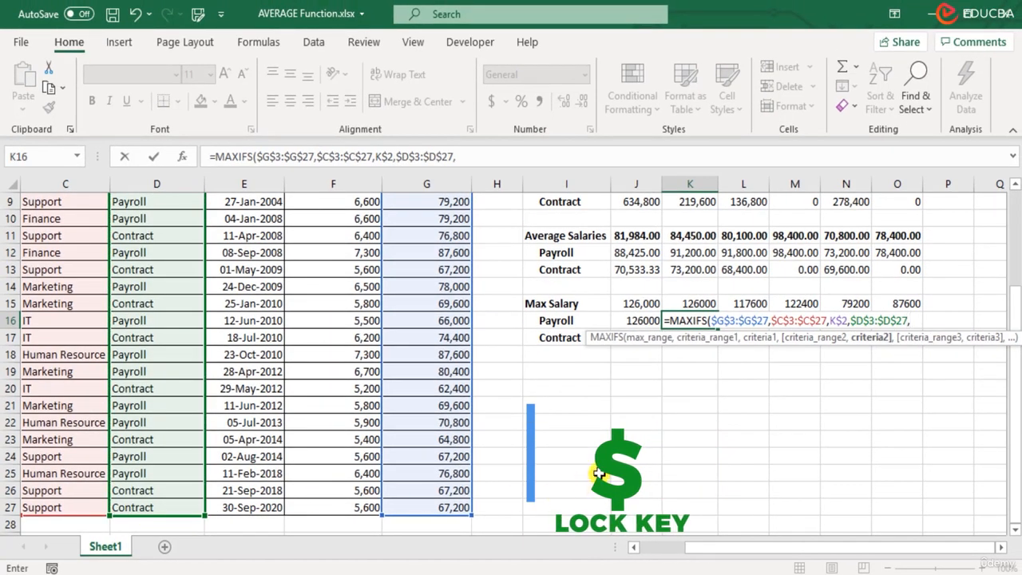
pyautogui.scroll(2, 599, 474)
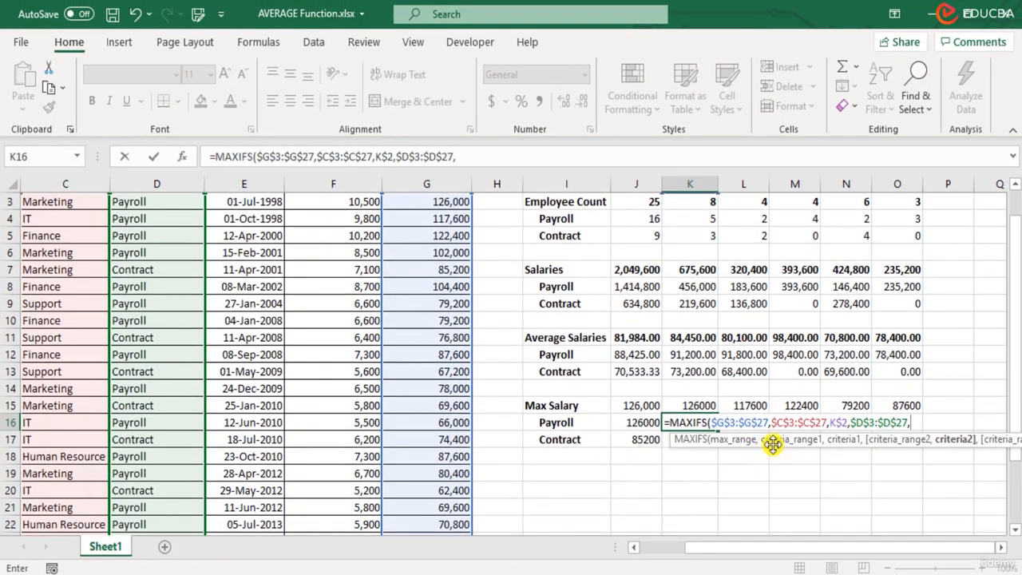
pyautogui.click(569, 417)
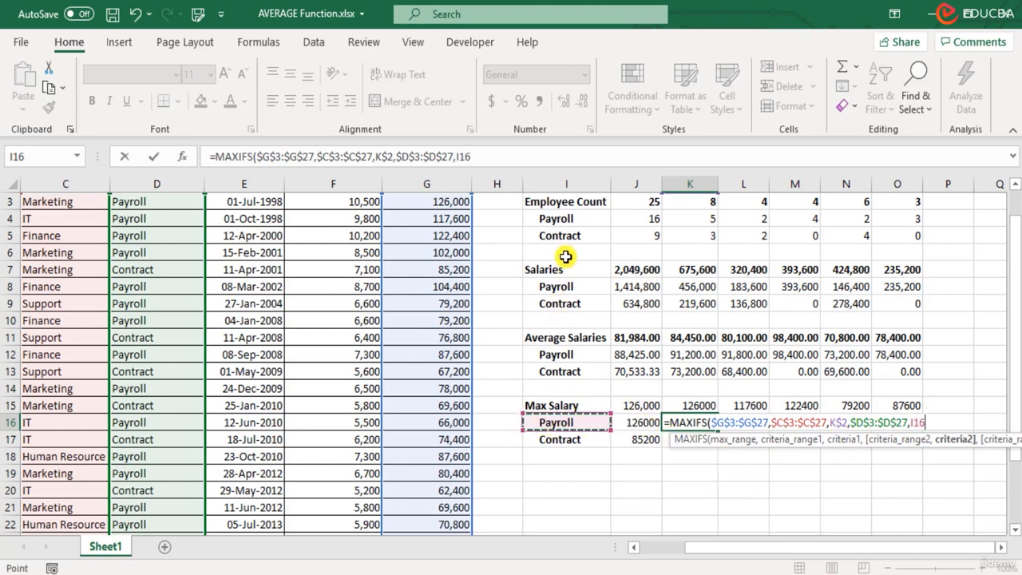
pyautogui.click(910, 424)
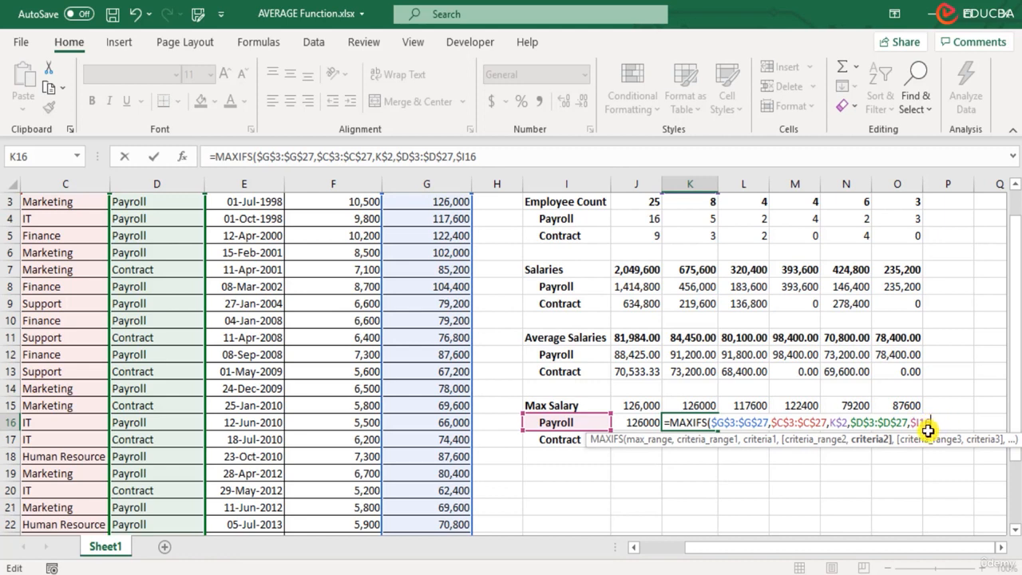
pyautogui.write(')')
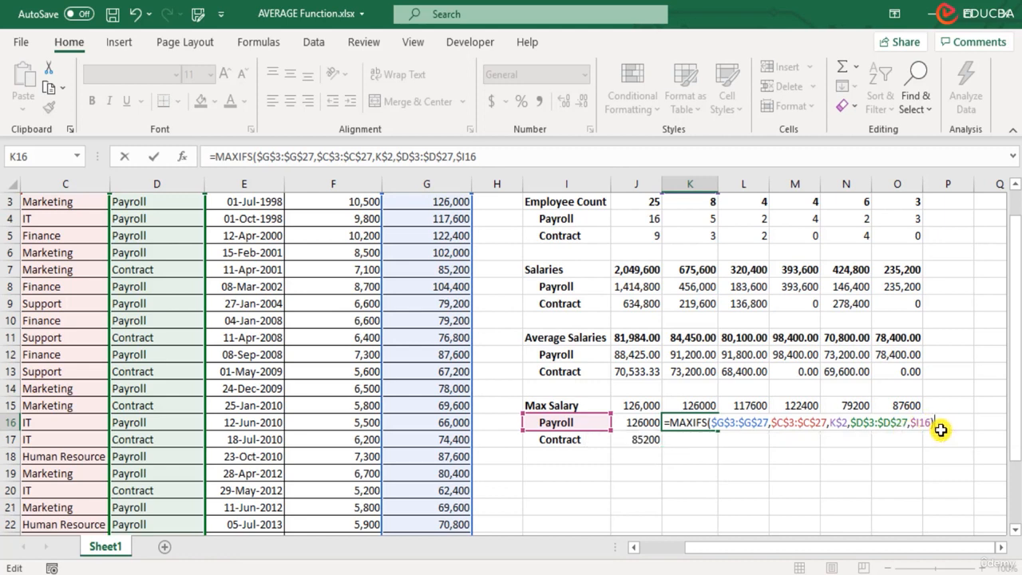
pyautogui.press('Return')
# Fill the Marketing Payroll MAXIFS formula across to Human Resource and down through the Contract row (K16:O17).
pyautogui.click(714, 423)
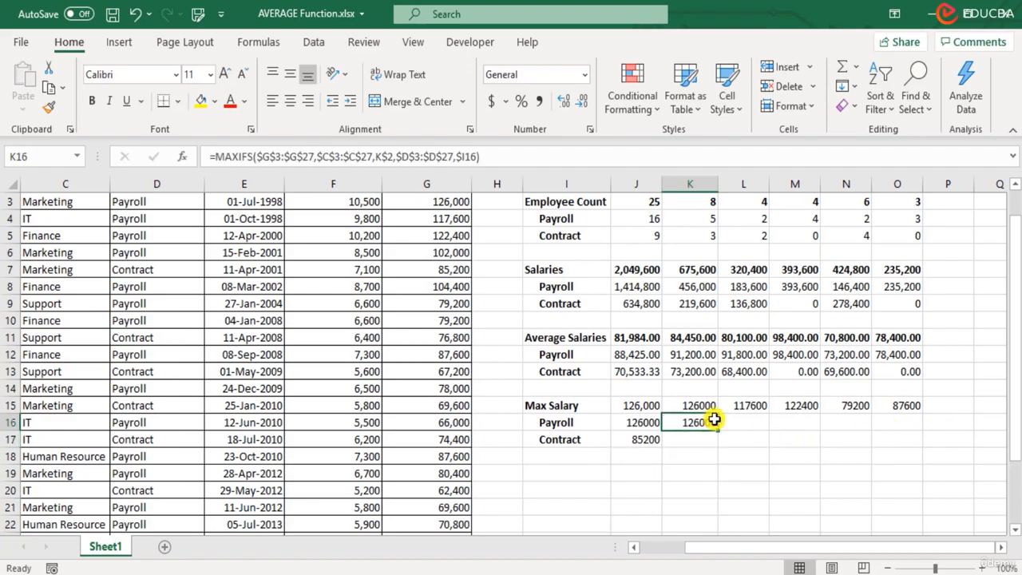
pyautogui.moveTo(715, 428); pyautogui.dragTo(908, 431)
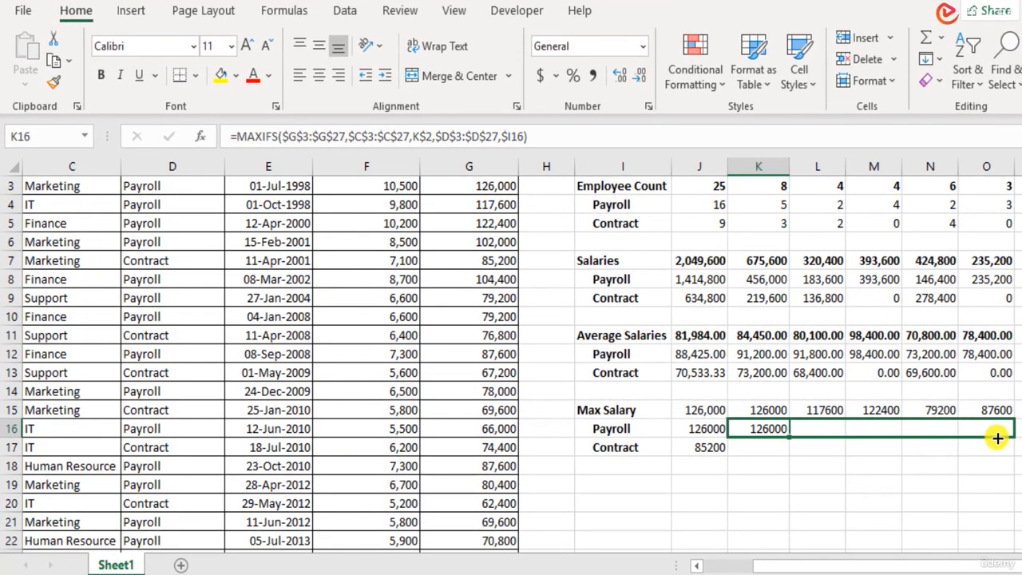
pyautogui.moveTo(997, 438); pyautogui.dragTo(1012, 456)
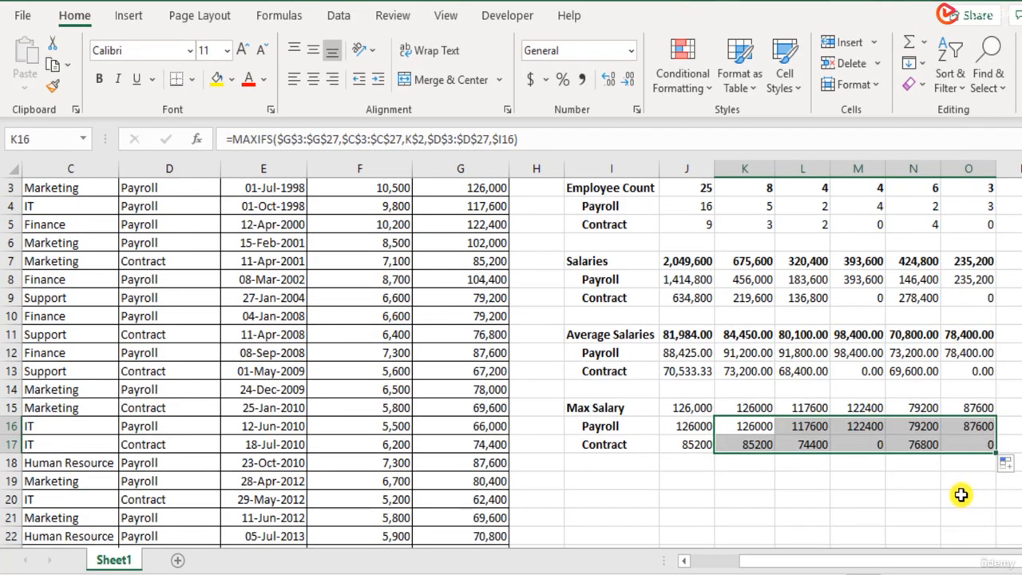
pyautogui.click(960, 495)
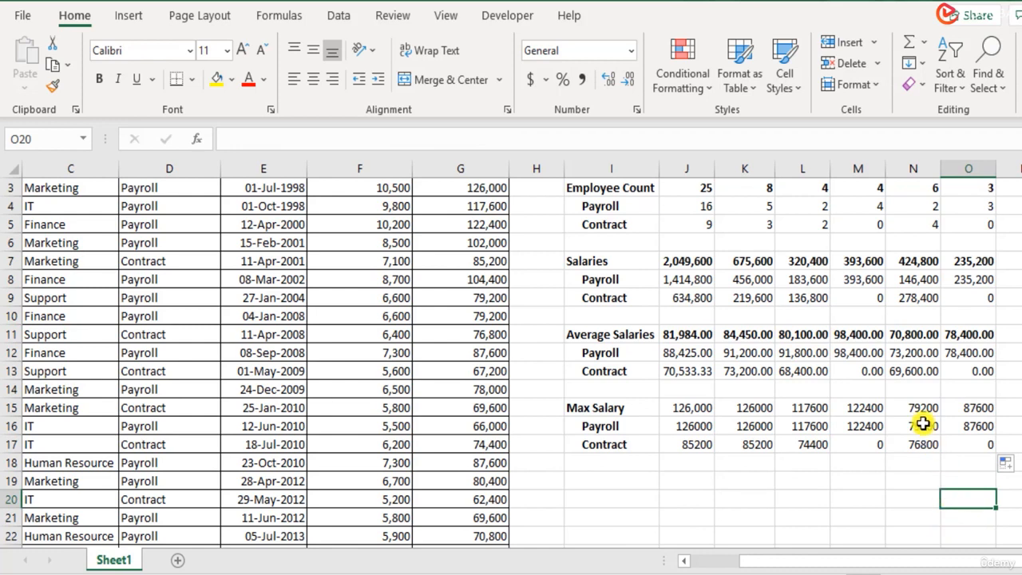
# Examine the employee counts by engagement type for Support and Human Resource against their Max Salary entries.
pyautogui.scroll(1, 405, 381)
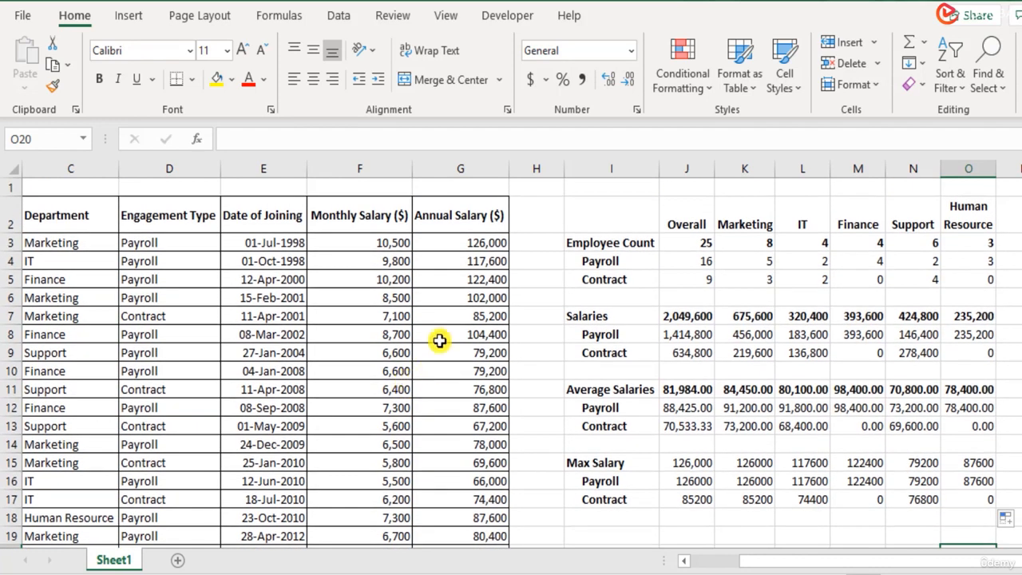
pyautogui.scroll(-1, 942, 523)
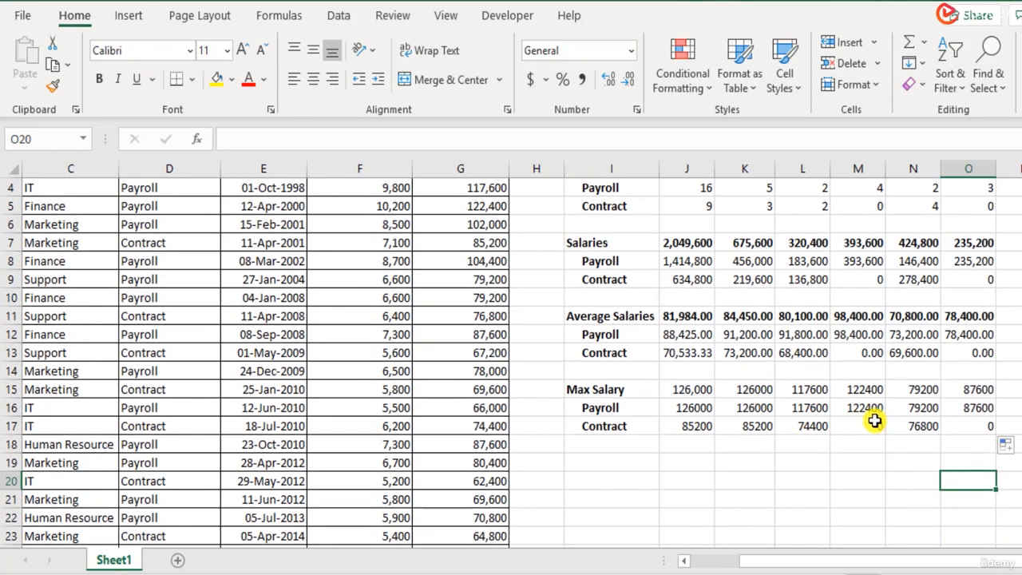
pyautogui.scroll(1, 937, 454)
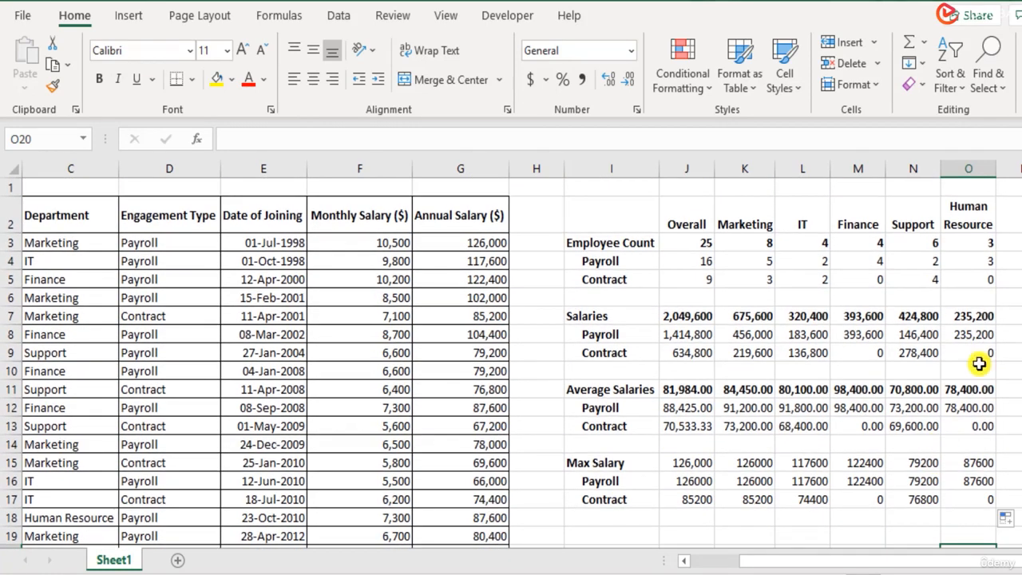
pyautogui.click(920, 223)
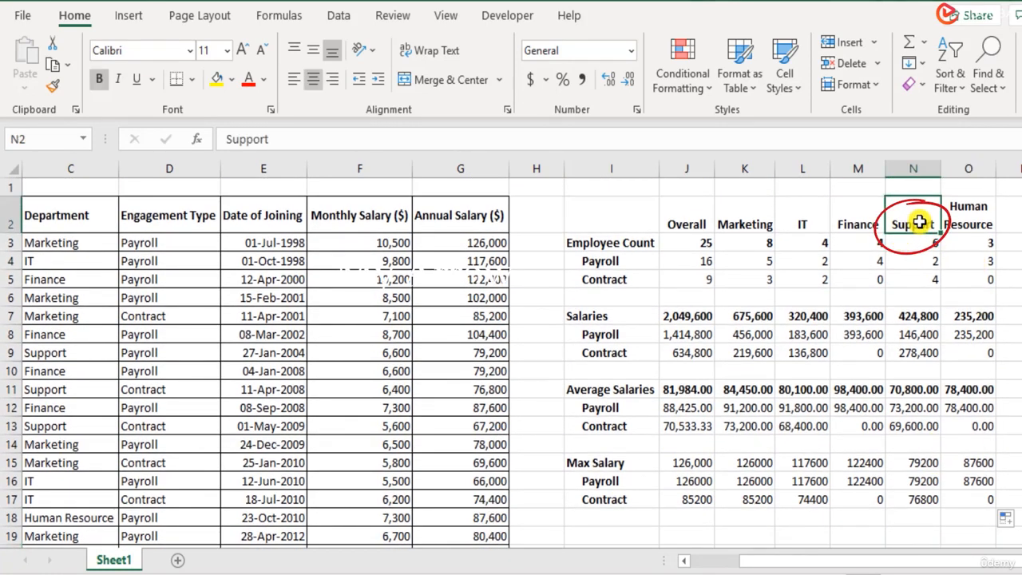
pyautogui.click(926, 279)
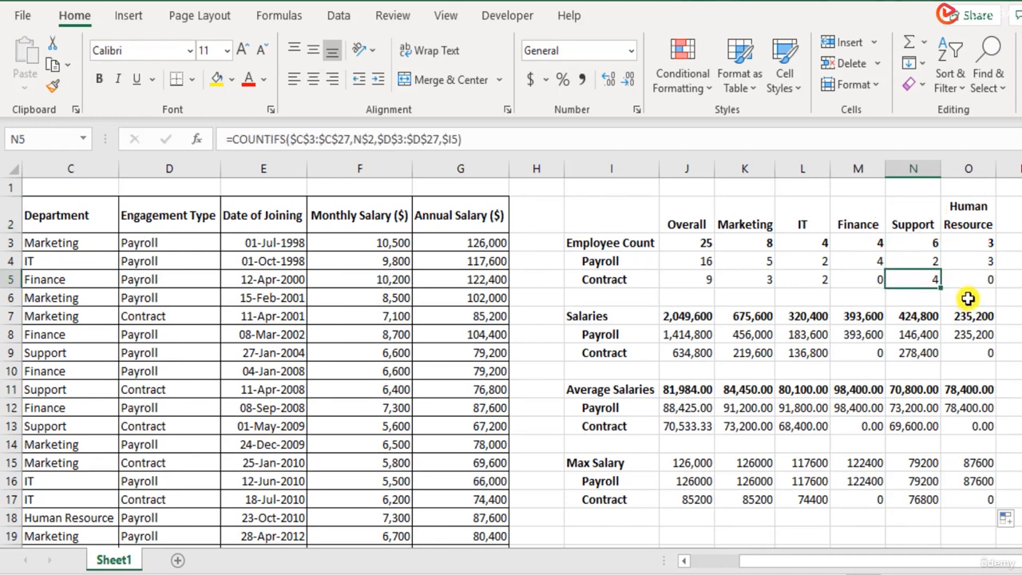
pyautogui.click(980, 262)
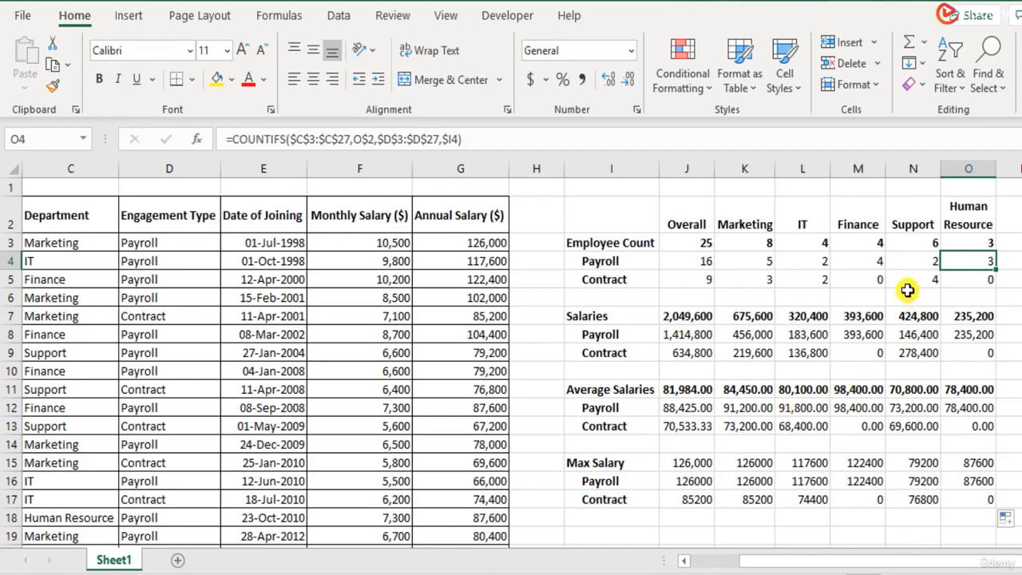
# Check the Annual Salary entries of the Human Resource employees (G25, G22, G18) against that department's Max Salary figures, including Contract.
pyautogui.scroll(-1, 946, 435)
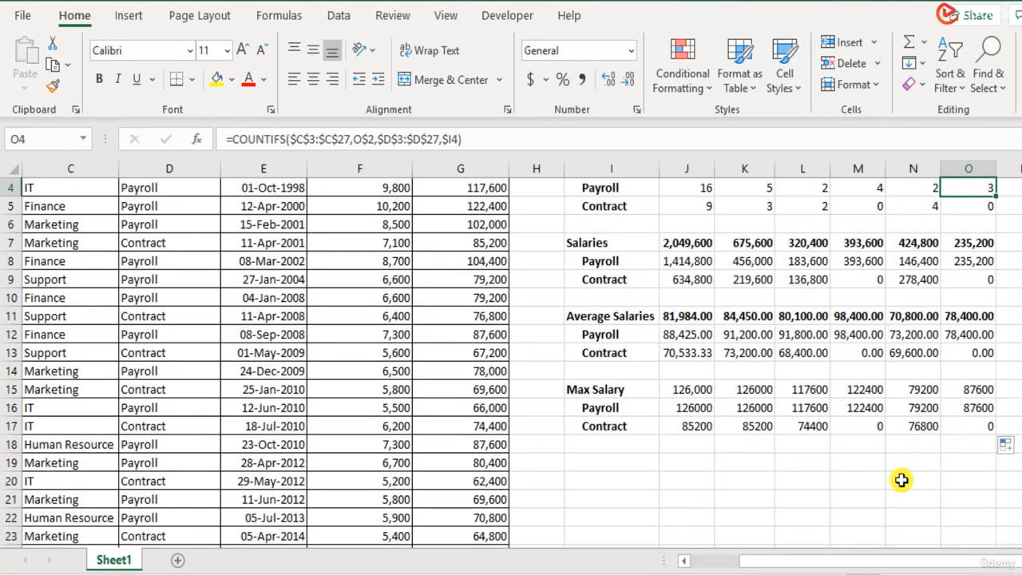
pyautogui.scroll(-1, 902, 484)
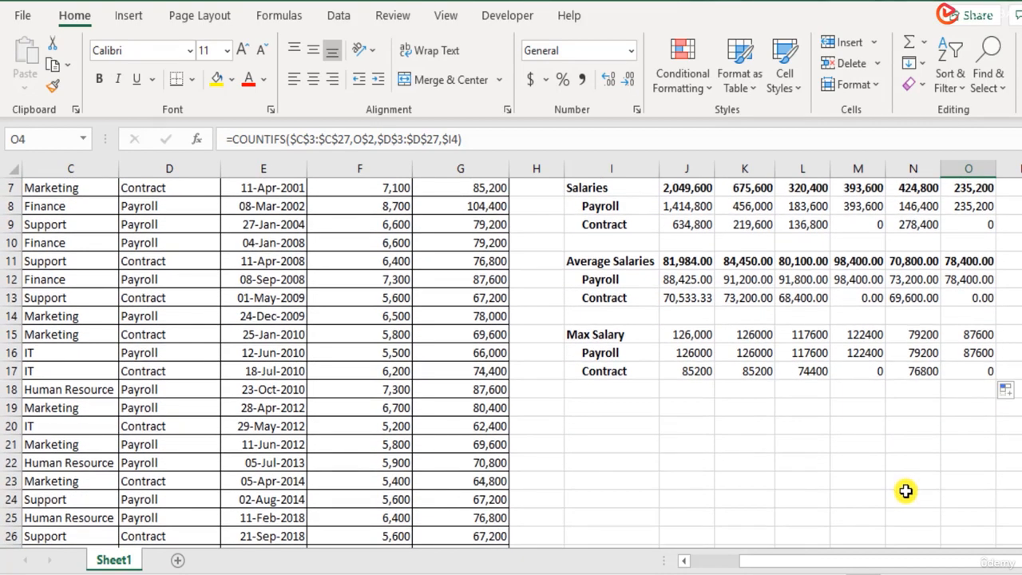
pyautogui.scroll(-1, 906, 490)
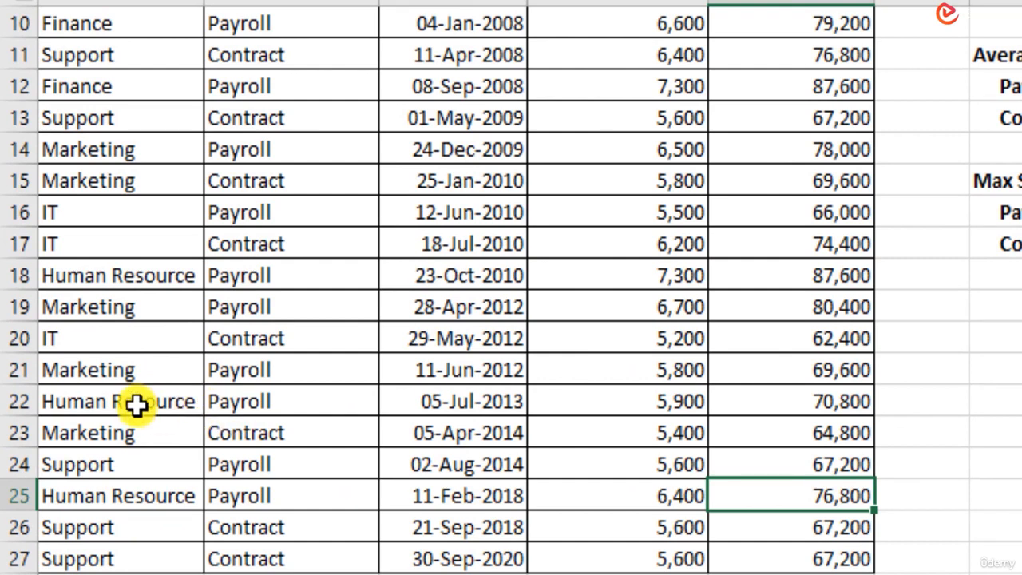
pyautogui.keyDown('ctrl'); pyautogui.click(786, 396); pyautogui.keyUp('ctrl')
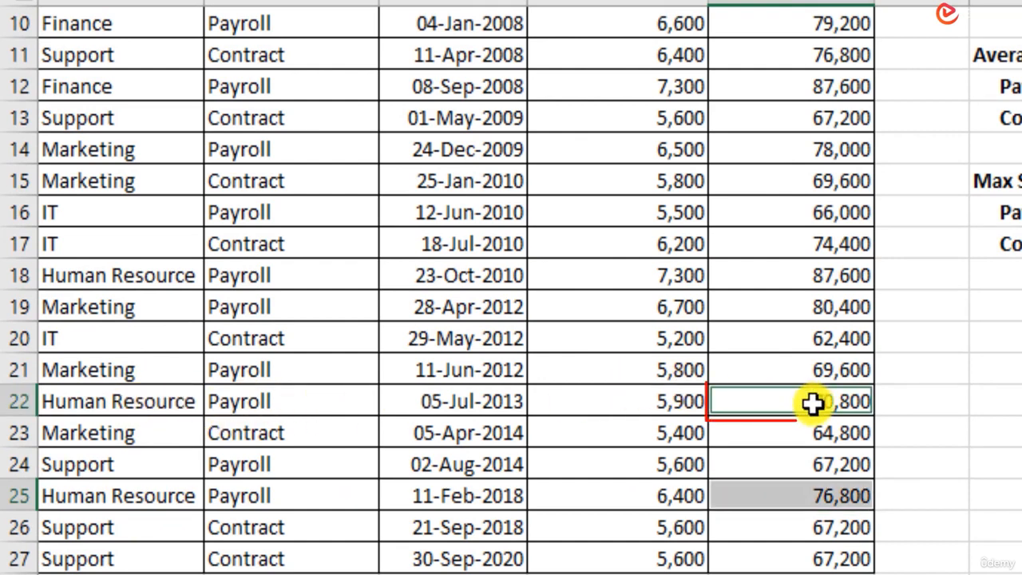
pyautogui.keyDown('ctrl'); pyautogui.click(792, 269); pyautogui.keyUp('ctrl')
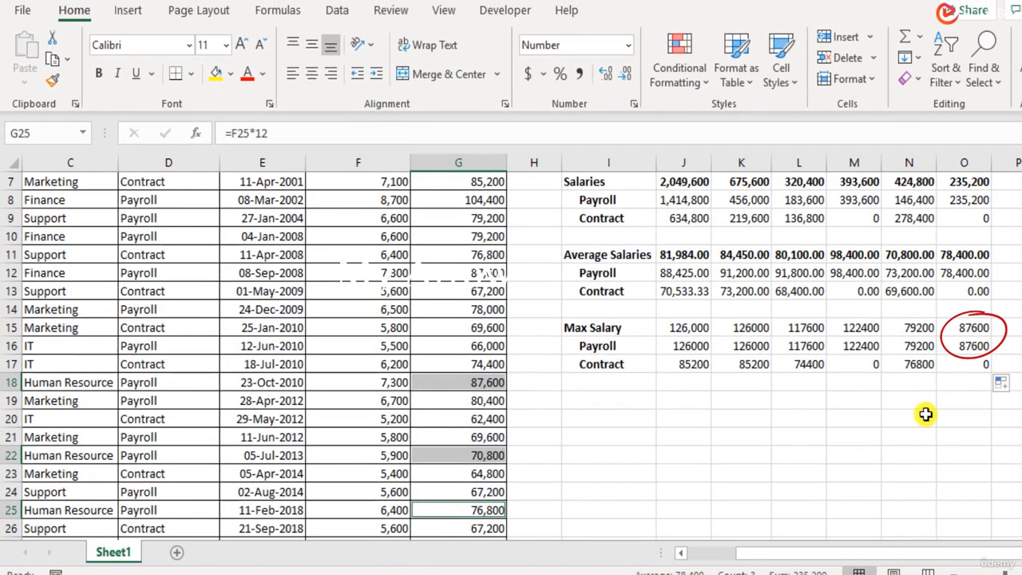
pyautogui.click(962, 365)
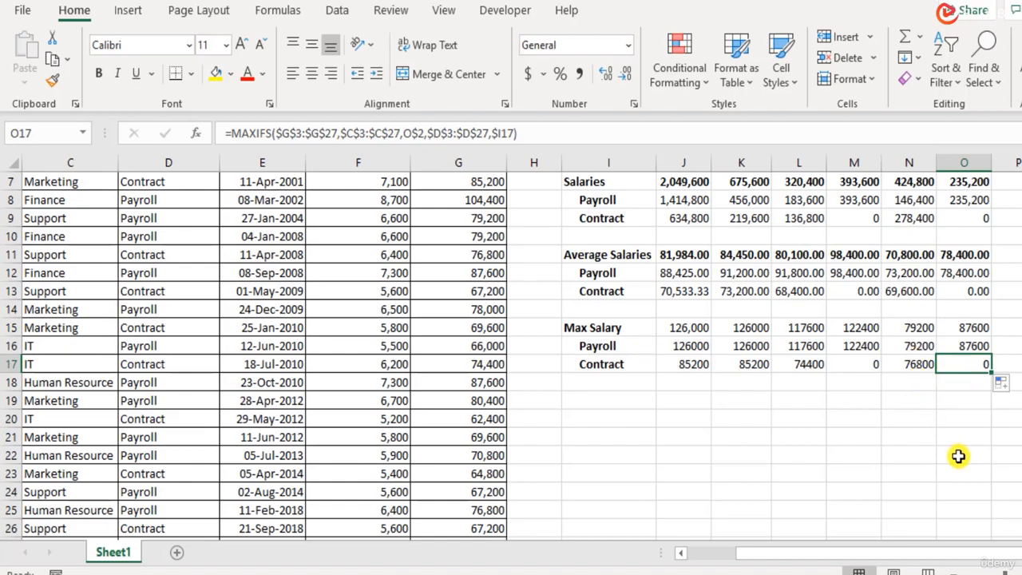